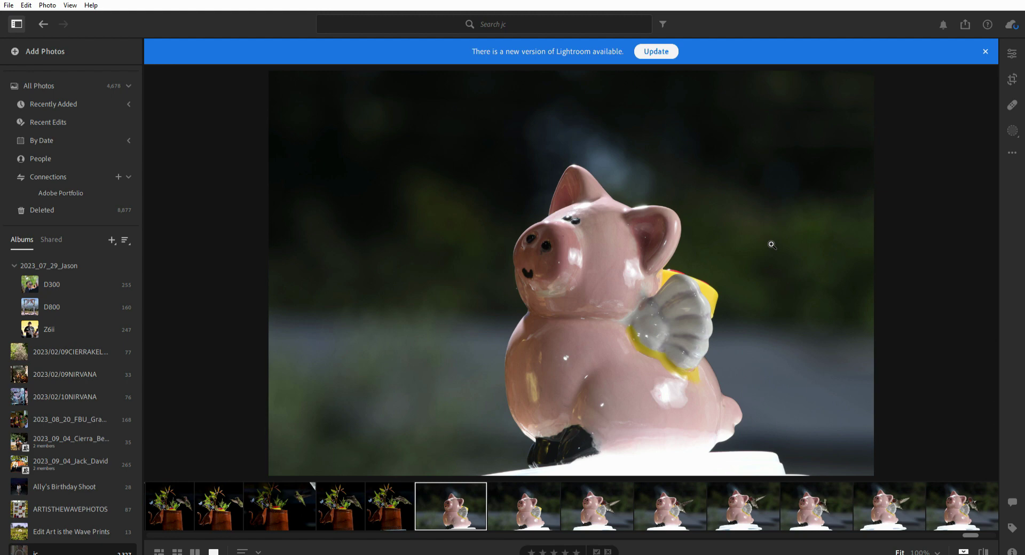
Step back and forth through the pig photos to the first hummingbird-beside-pig frame.
{"action": "key", "text": "Right"}
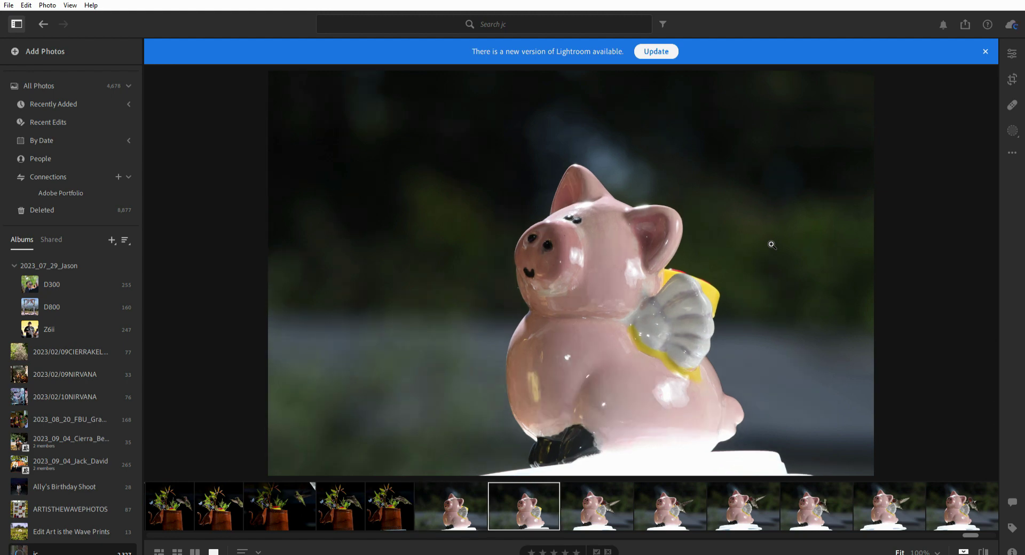
{"action": "key", "text": "Left"}
{"action": "key", "text": "Right"}
{"action": "key", "text": "Right"}
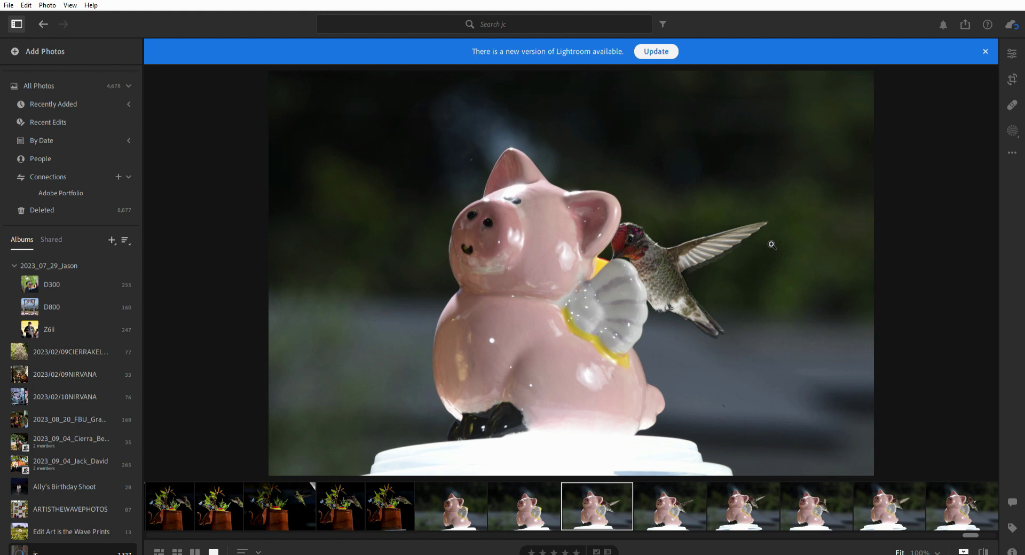
{"action": "key", "text": "Right"}
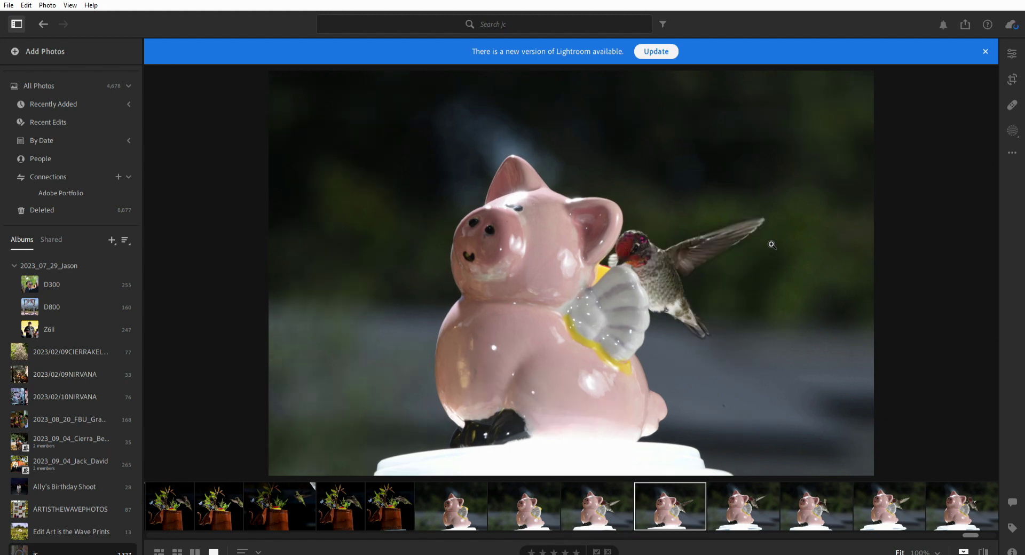
{"action": "key", "text": "Left"}
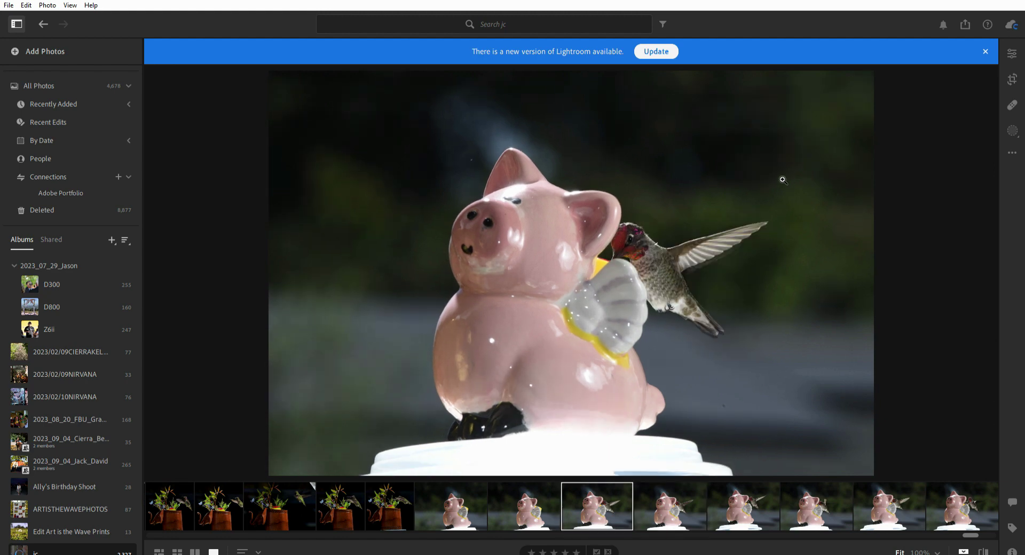
Check the hummingbird's head at 100% and compare the neighbouring hummingbird frames.
{"action": "left_click", "coordinate": [635, 236]}
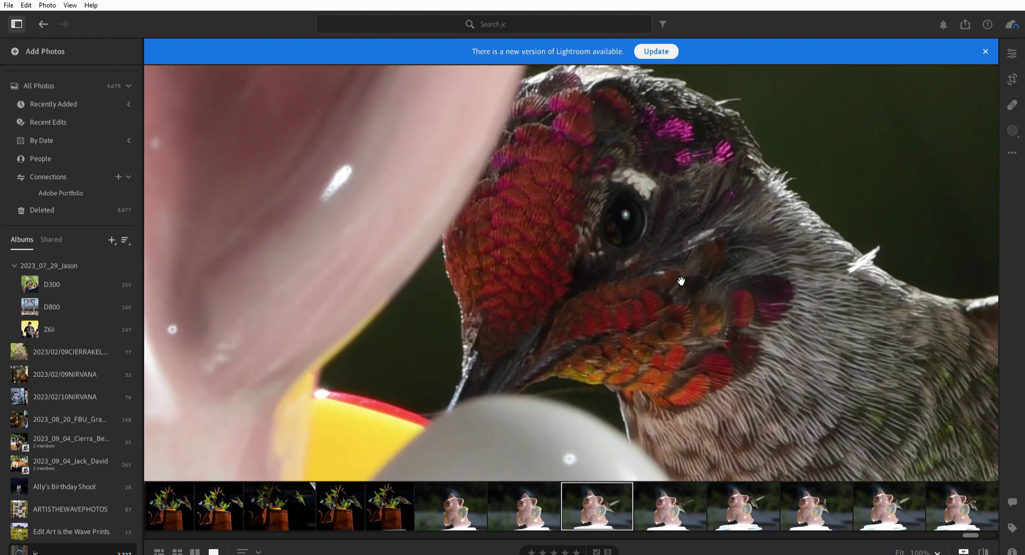
{"action": "left_click", "coordinate": [633, 249]}
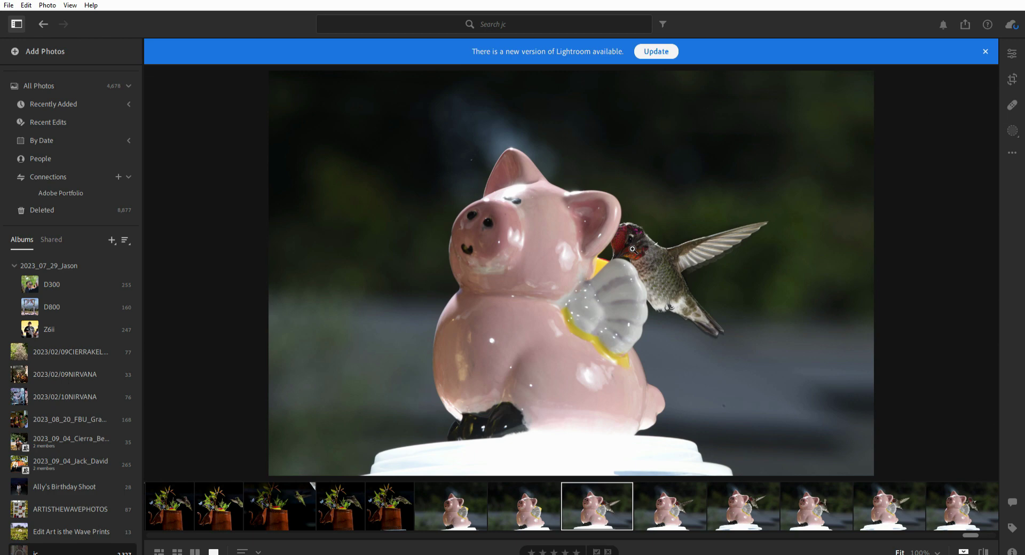
{"action": "key", "text": "Right"}
{"action": "key", "text": "Right"}
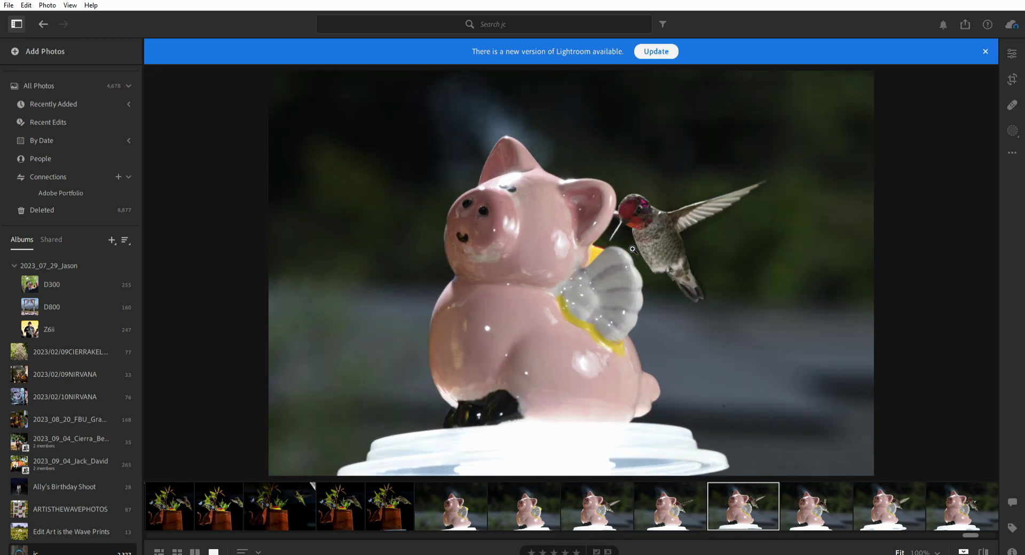
{"action": "key", "text": "Right"}
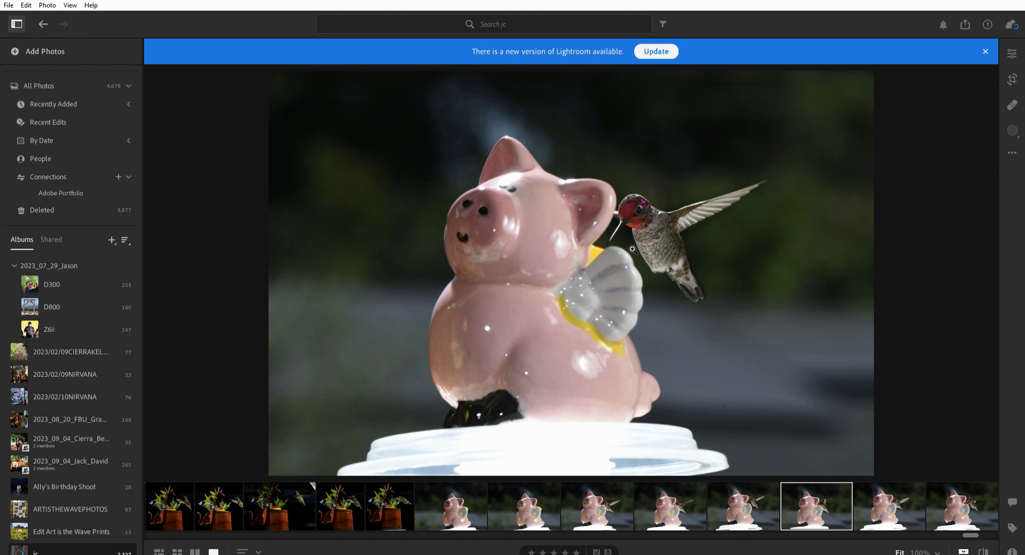
{"action": "key", "text": "Left"}
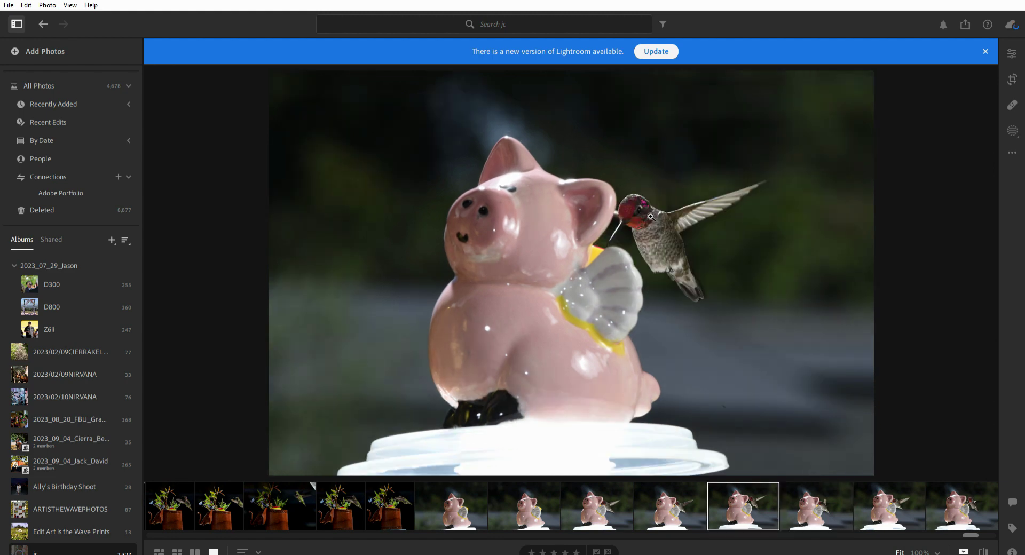
{"action": "left_click", "coordinate": [643, 204]}
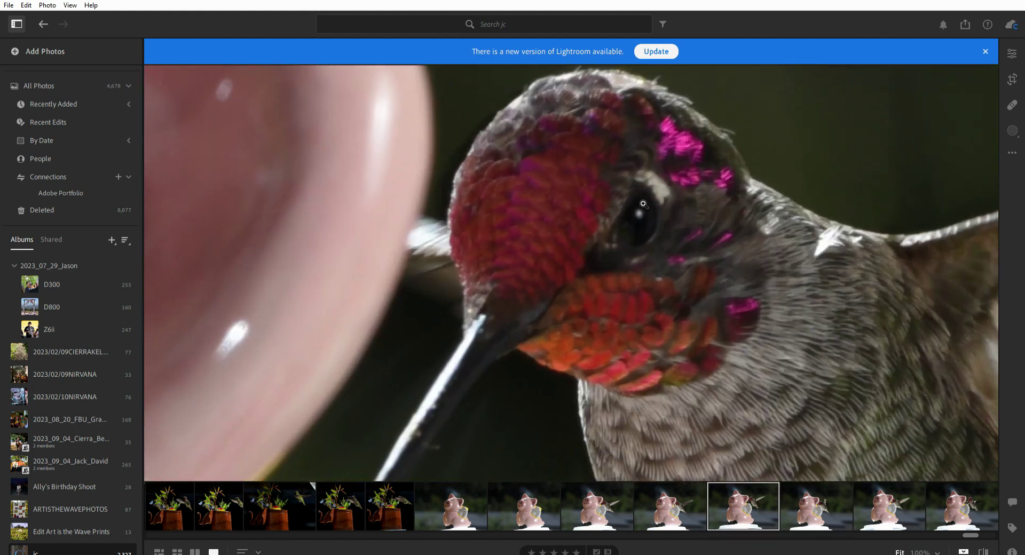
{"action": "left_click", "coordinate": [643, 204]}
Advance four frames to the last hummingbird photo and check its head at 100%.
{"action": "key", "text": "Right"}
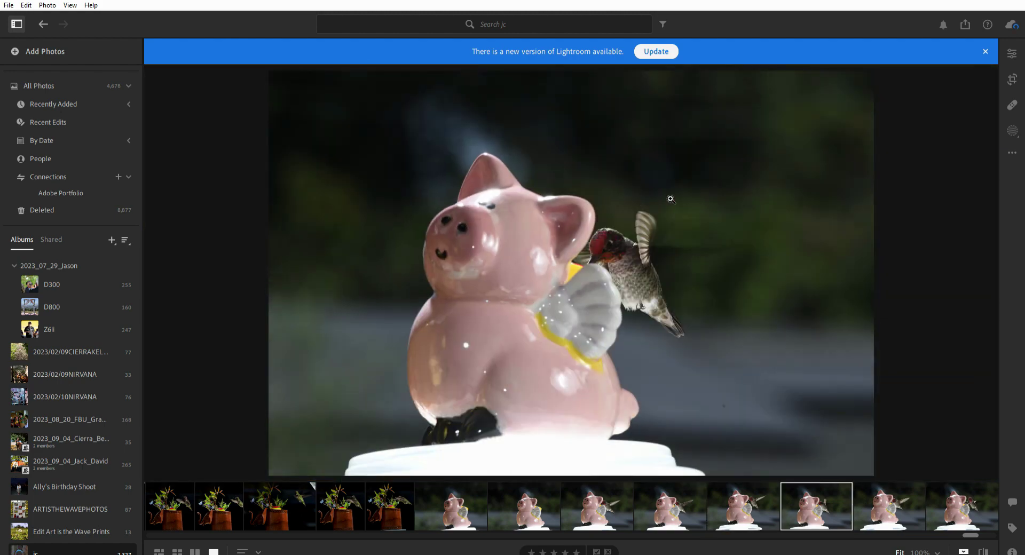
{"action": "key", "text": "Right"}
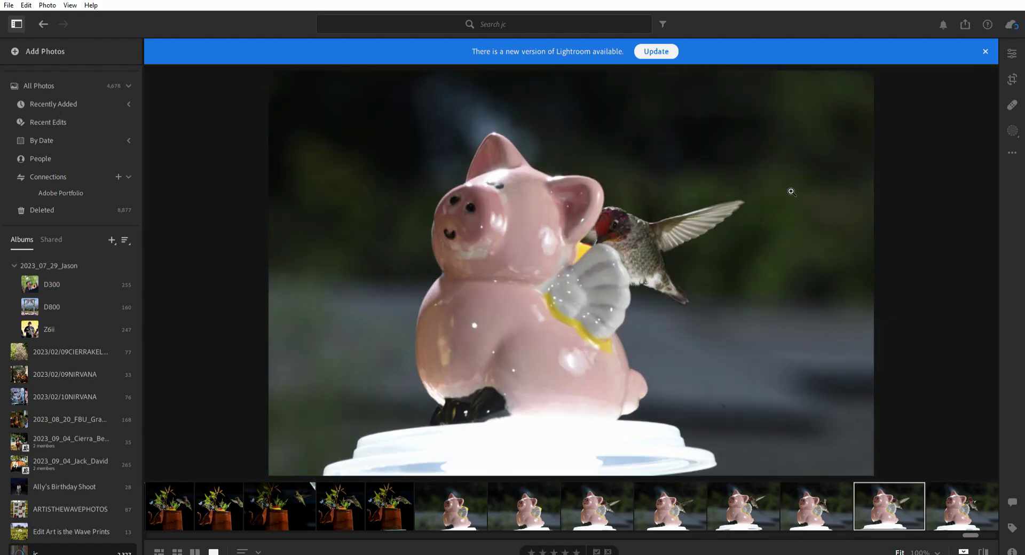
{"action": "key", "text": "Right"}
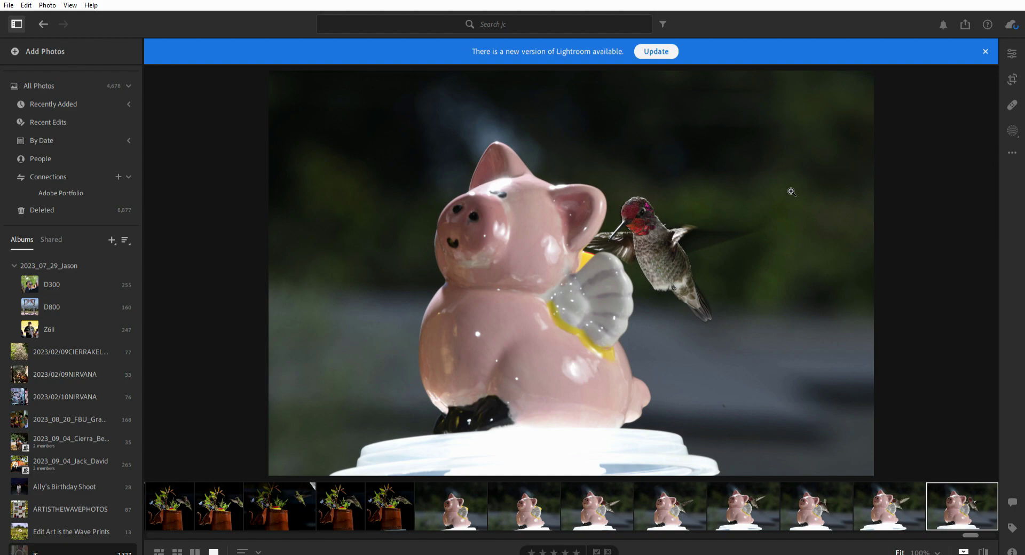
{"action": "key", "text": "Right"}
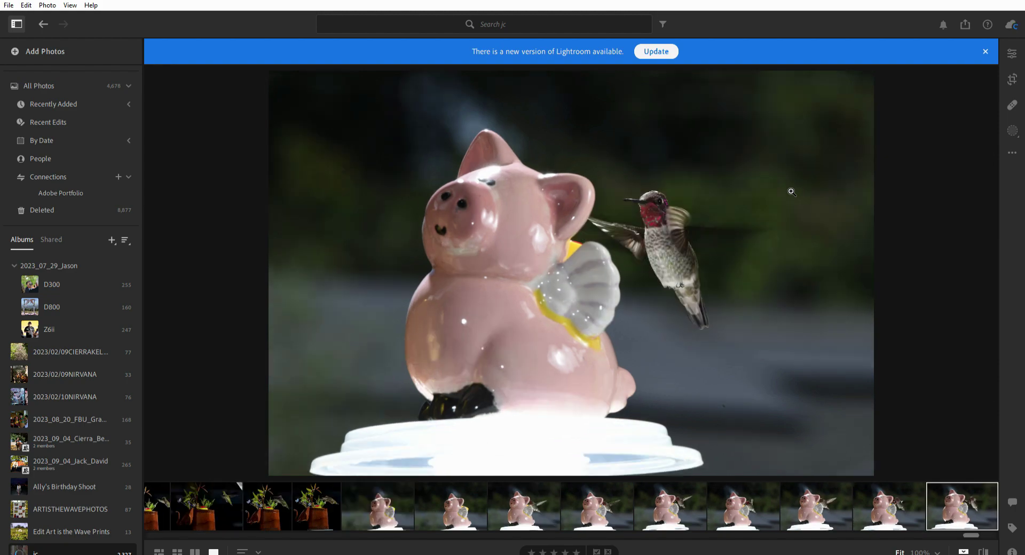
{"action": "left_click", "coordinate": [664, 201]}
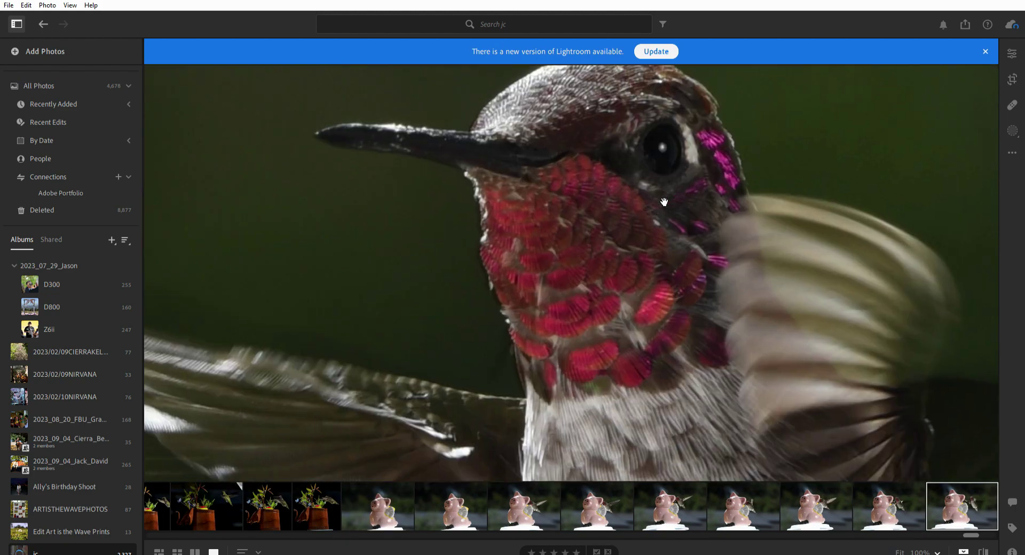
{"action": "left_click", "coordinate": [664, 202]}
Crop the last photo to a 1x1 square tightly framing the pig and hummingbird.
{"action": "left_click", "coordinate": [1011, 78]}
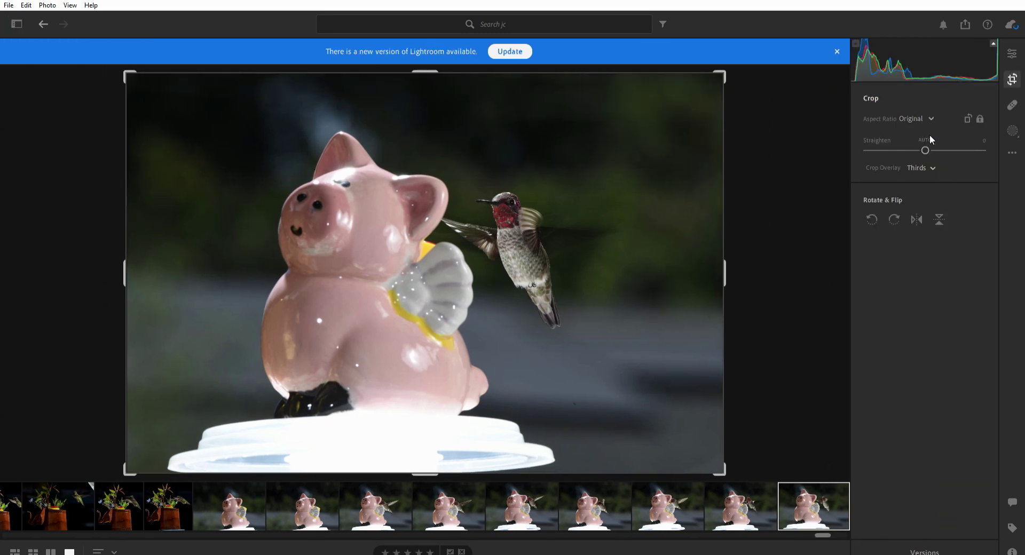
{"action": "left_click", "coordinate": [924, 178]}
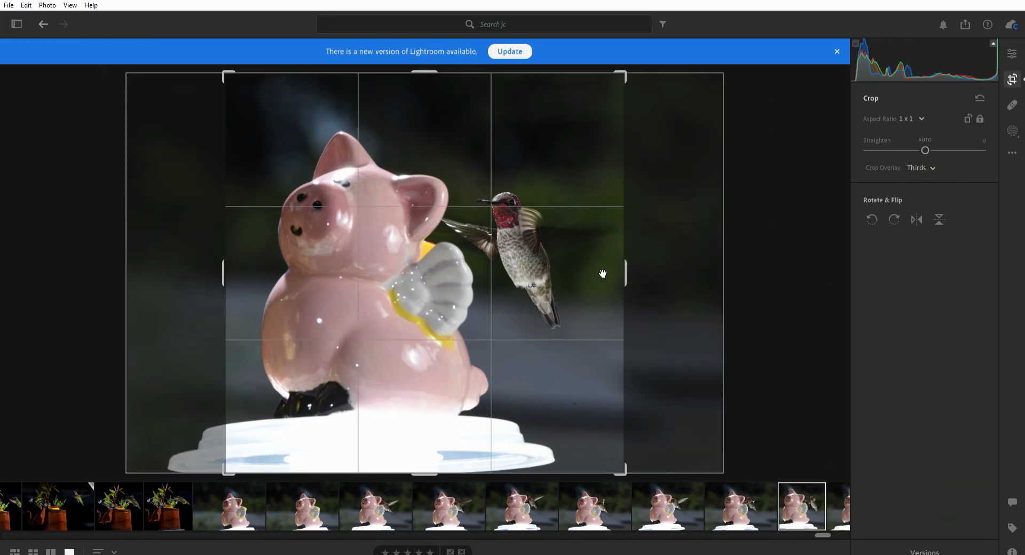
{"action": "left_click_drag", "start_coordinate": [575, 279], "coordinate": [586, 281]}
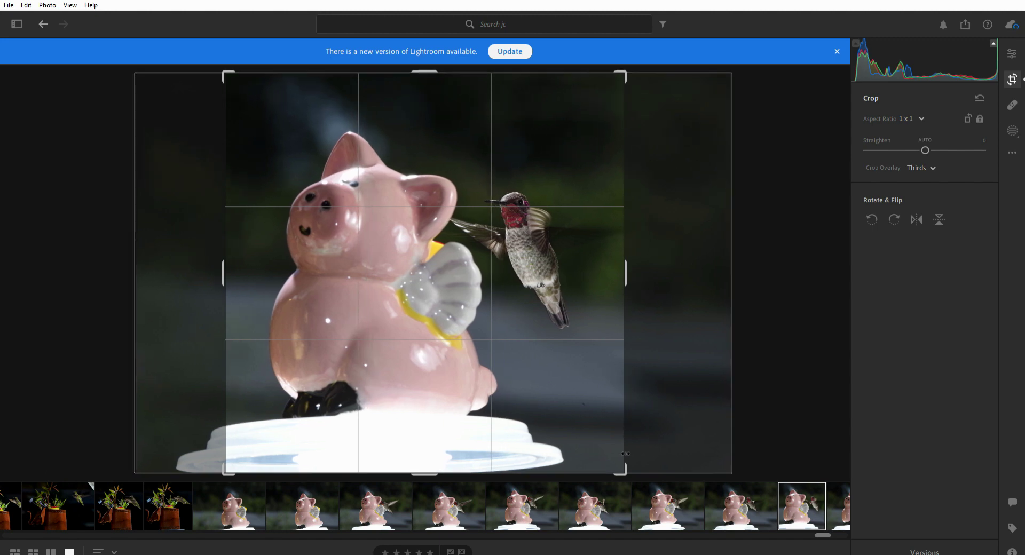
{"action": "left_click_drag", "start_coordinate": [626, 467], "coordinate": [576, 422]}
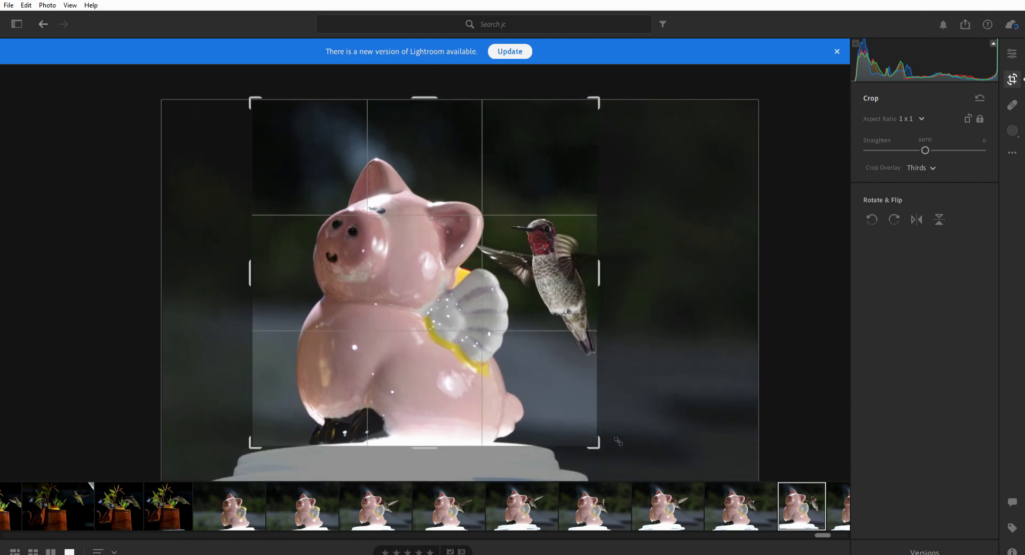
{"action": "left_click_drag", "start_coordinate": [527, 368], "coordinate": [540, 388]}
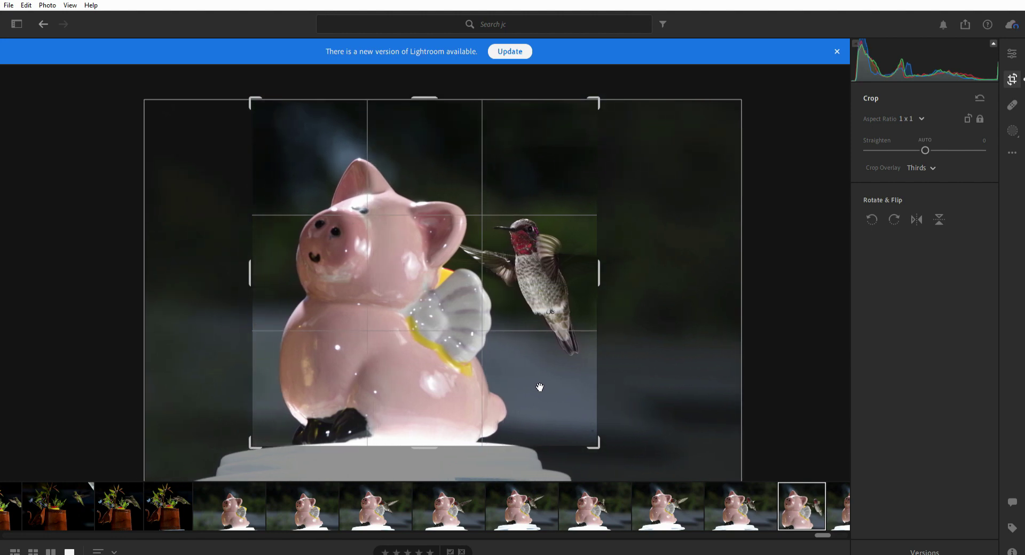
{"action": "key", "text": "Return"}
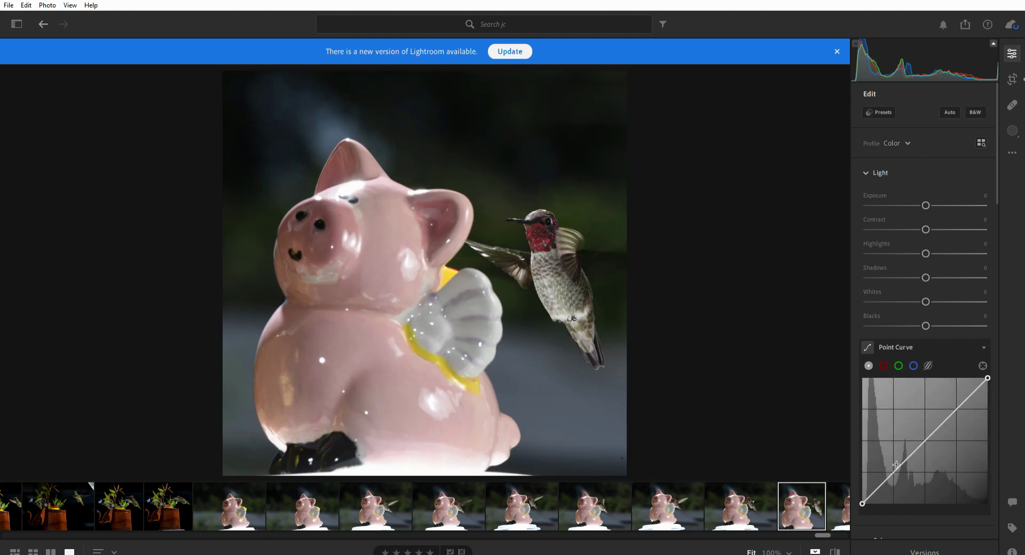
Set Highlights to -51 and Shadows to +47, then show the next unedited photo.
{"action": "left_click_drag", "start_coordinate": [925, 270], "coordinate": [897, 257]}
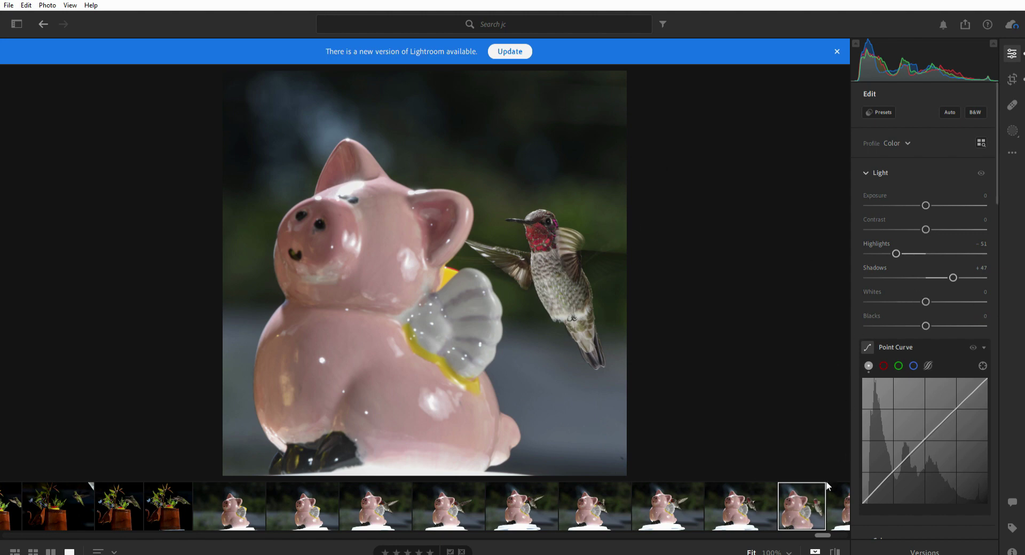
{"action": "scroll", "coordinate": [816, 497], "scroll_direction": "down", "scroll_amount": 1}
{"action": "left_click", "coordinate": [813, 500]}
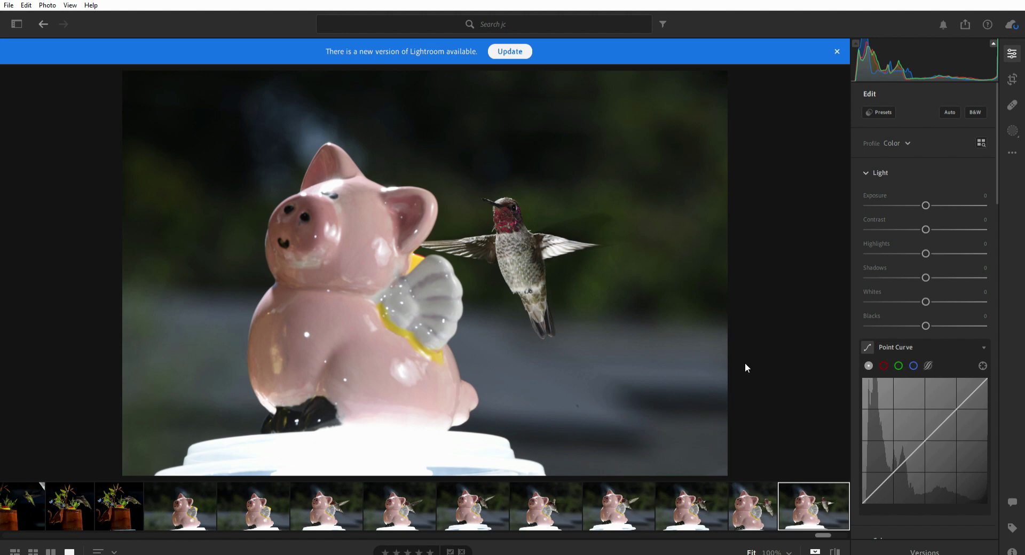
Compare with the edited square photo, then advance three frames to the pig without the hummingbird.
{"action": "left_click", "coordinate": [509, 213]}
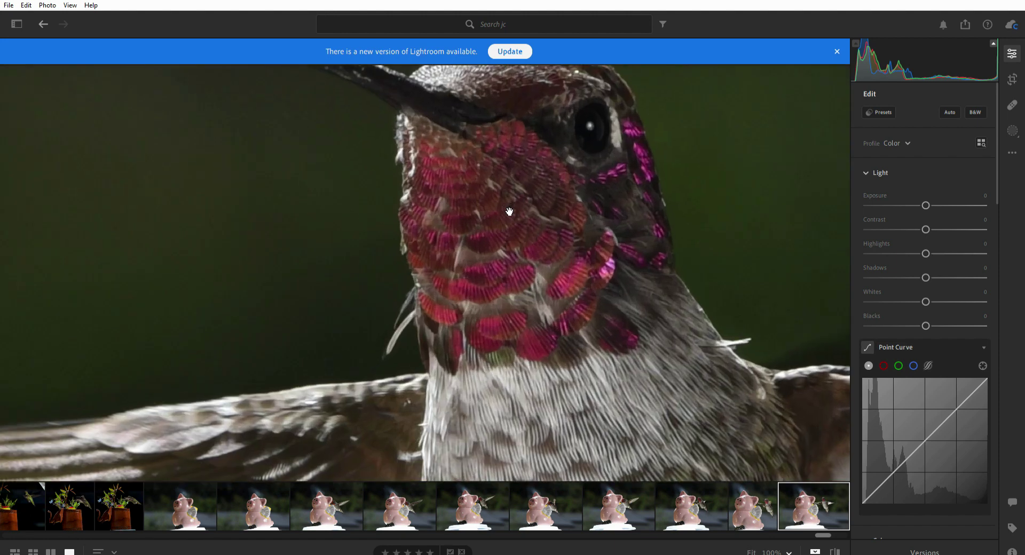
{"action": "left_click", "coordinate": [770, 500]}
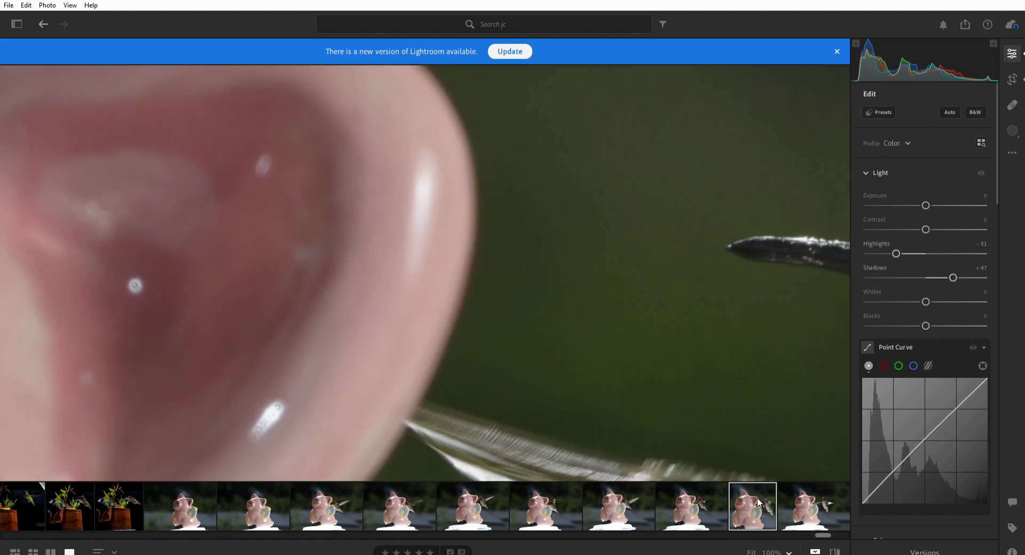
{"action": "left_click", "coordinate": [676, 337]}
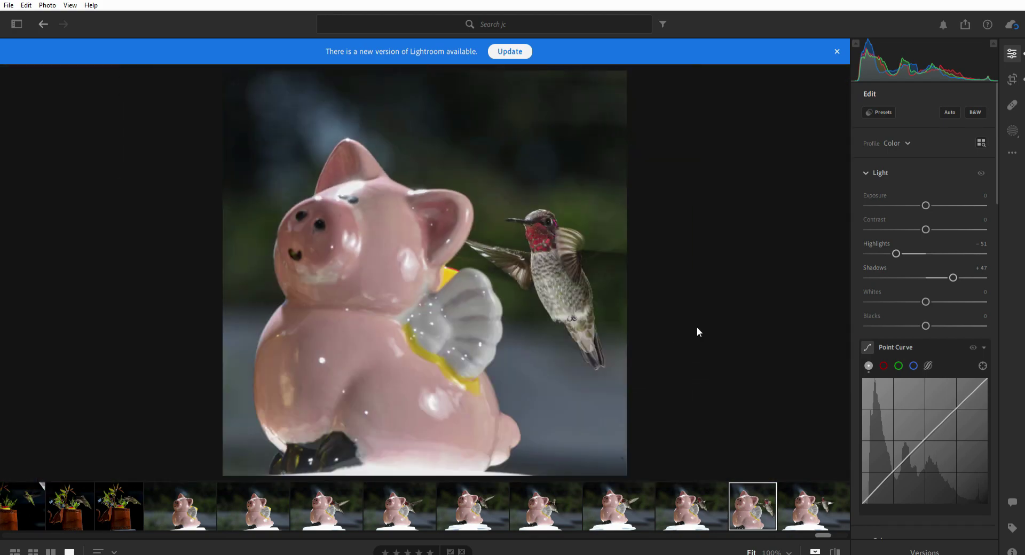
{"action": "key", "text": "Right"}
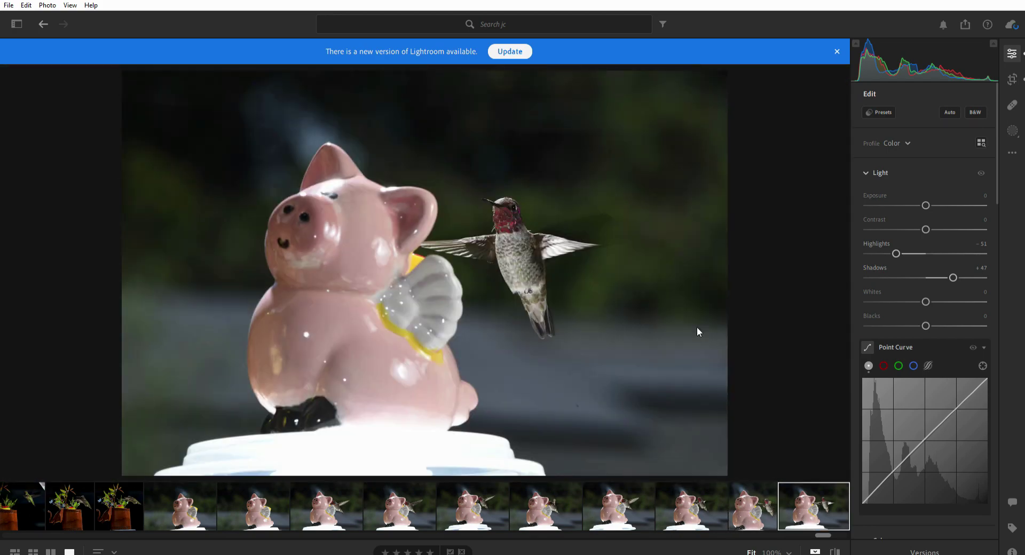
{"action": "key", "text": "Right"}
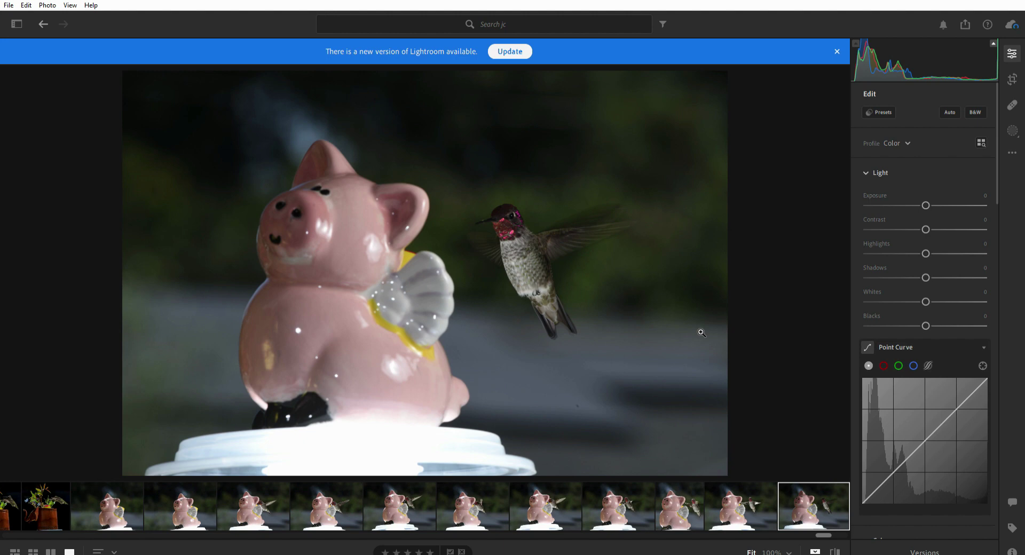
{"action": "key", "text": "Right"}
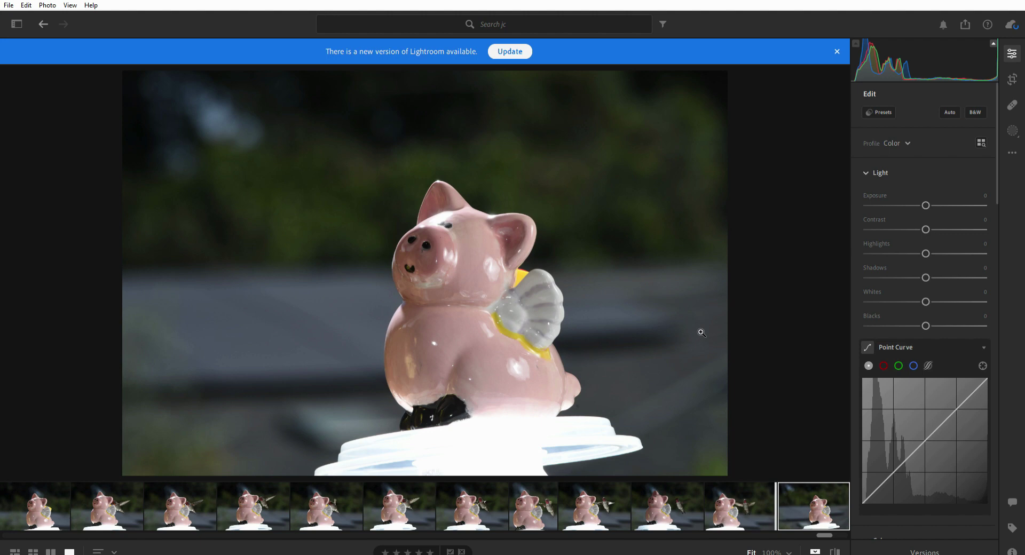
Step through the backlit pig silhouettes to the pig-and-hummingbird photo.
{"action": "key", "text": "Right"}
{"action": "key", "text": "Right"}
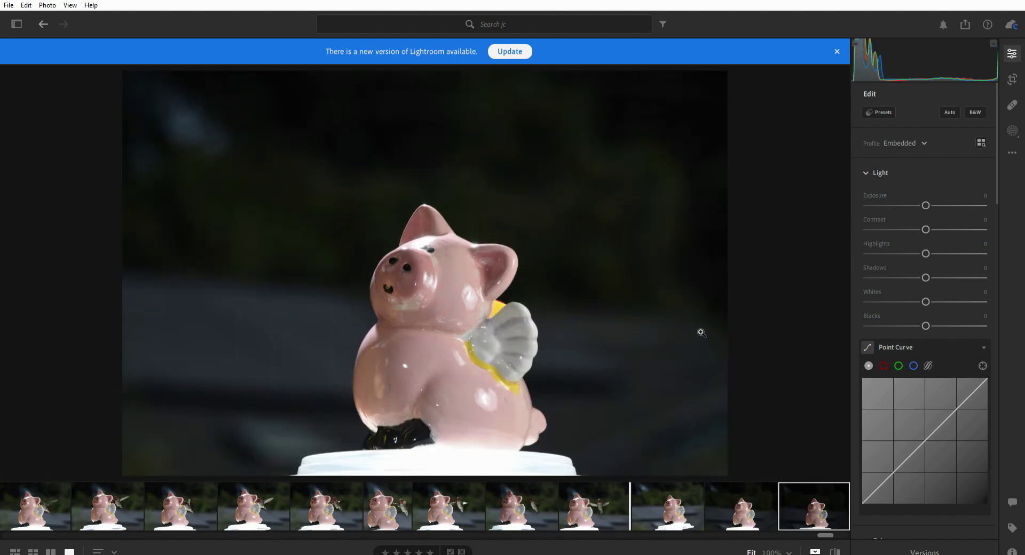
{"action": "key", "text": "Right"}
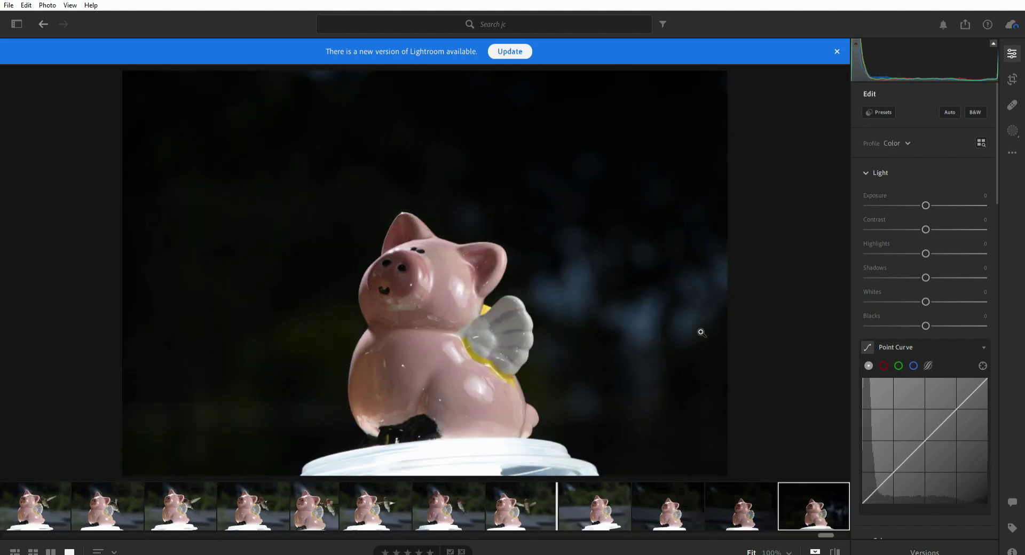
{"action": "key", "text": "Right"}
{"action": "key", "text": "Right"}
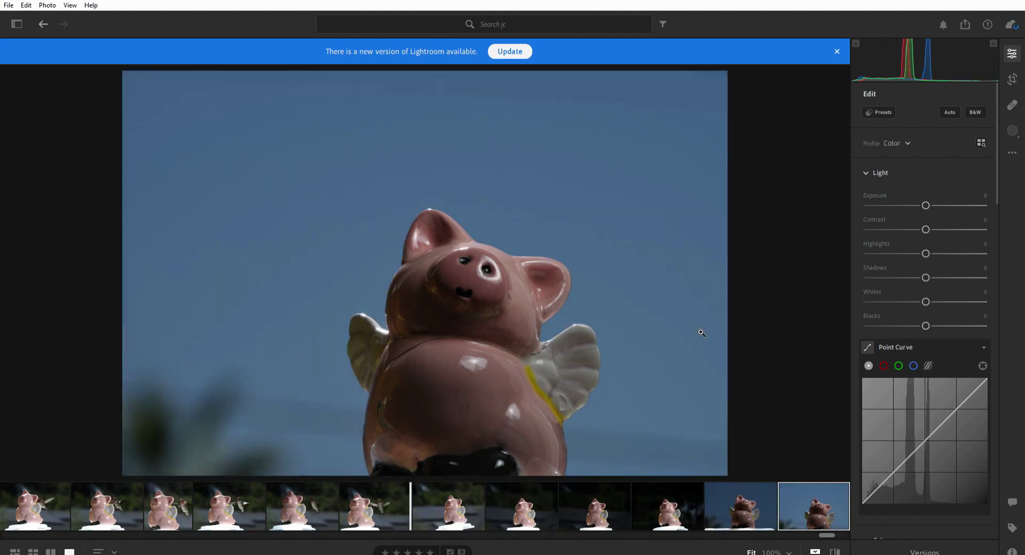
{"action": "key", "text": "Right"}
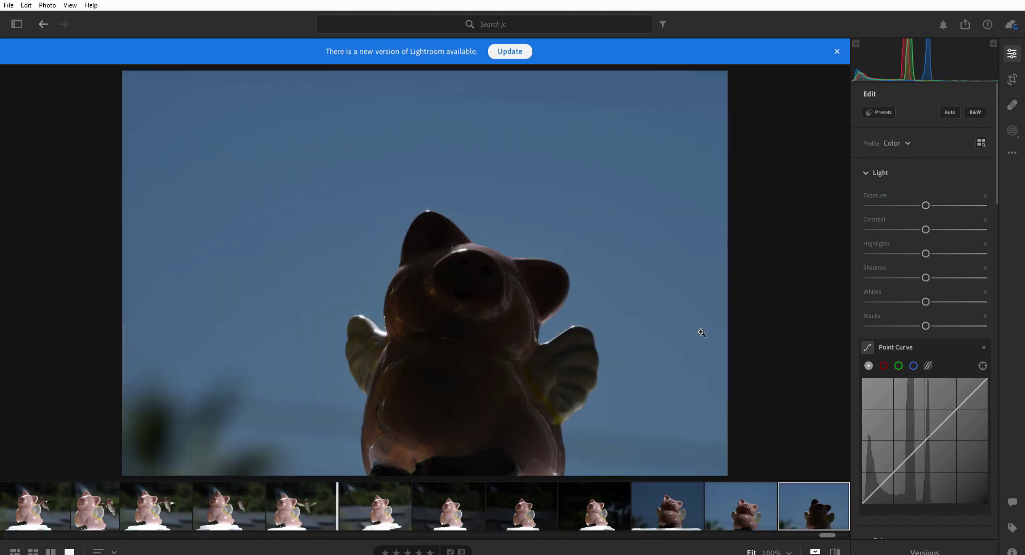
{"action": "key", "text": "Right"}
{"action": "key", "text": "Right"}
{"action": "key", "text": "Right"}
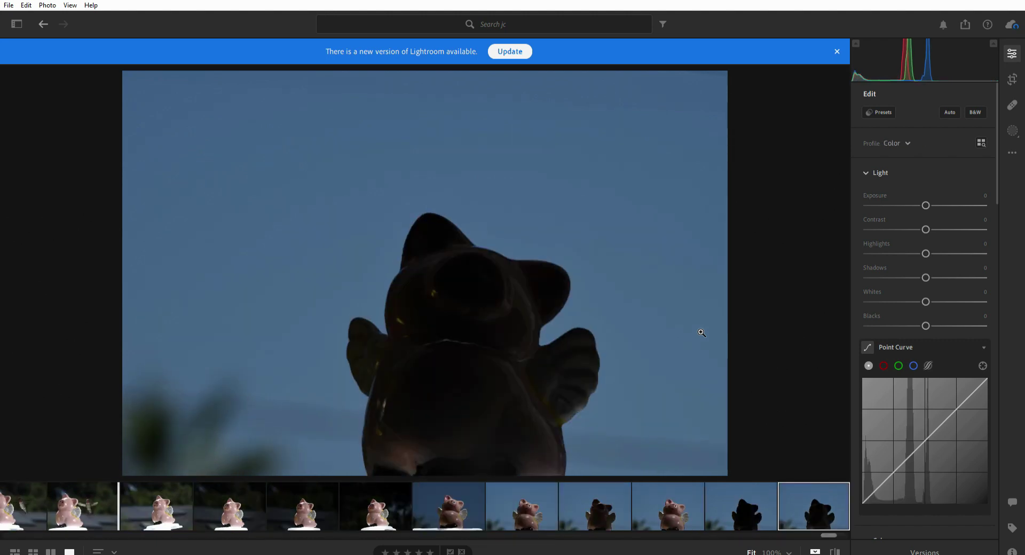
{"action": "key", "text": "Right"}
{"action": "key", "text": "Right"}
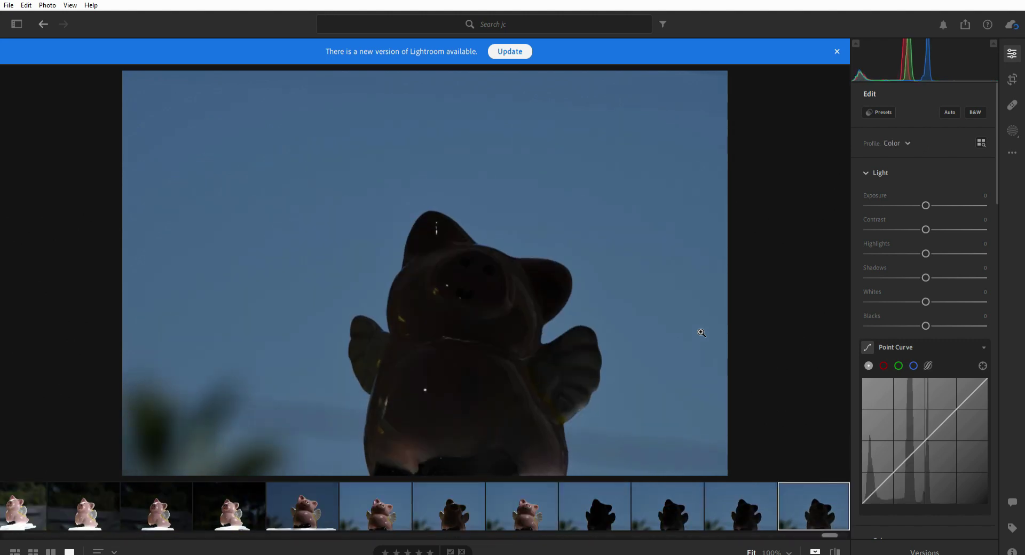
{"action": "key", "text": "Right"}
{"action": "key", "text": "Right"}
{"action": "key", "text": "Right"}
{"action": "key", "text": "Right"}
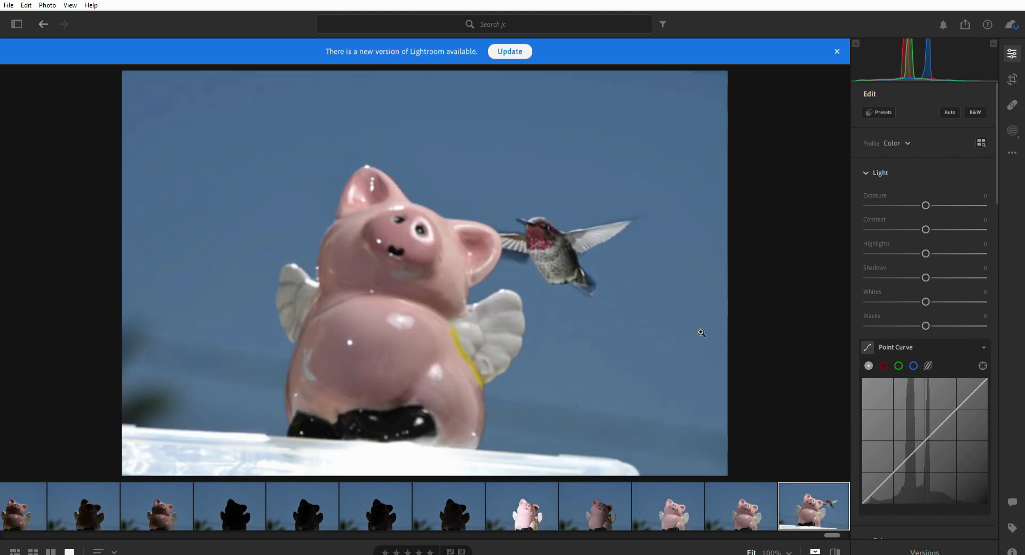
Compare neighbouring frames, return to the hummingbird photo and check it at 100%.
{"action": "key", "text": "Right"}
{"action": "key", "text": "Left"}
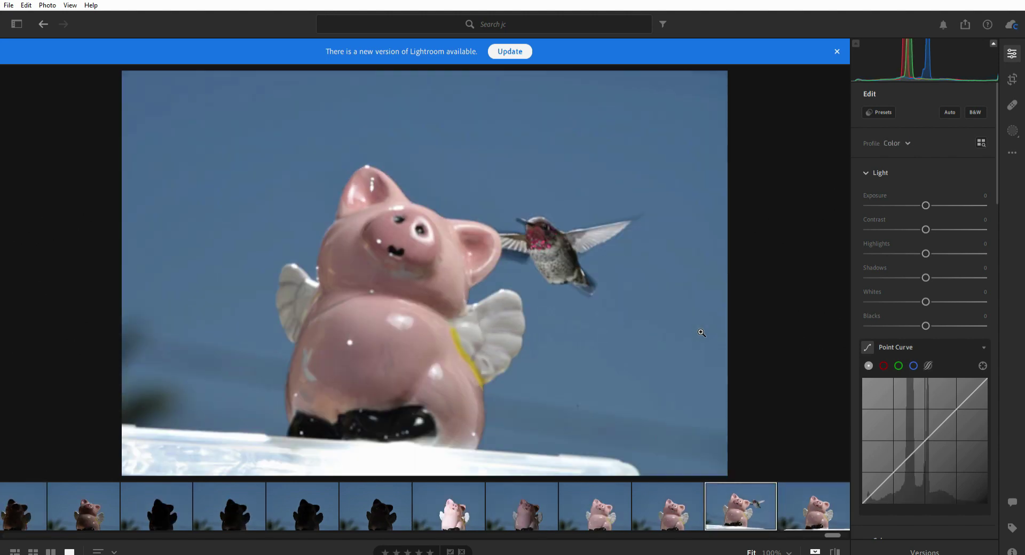
{"action": "key", "text": "Right"}
{"action": "key", "text": "Right"}
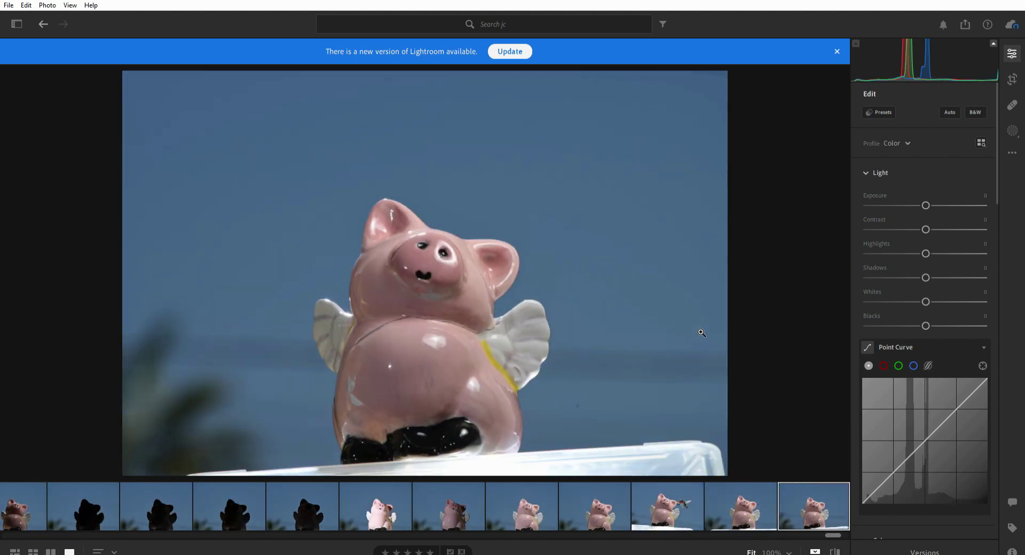
{"action": "key", "text": "Right"}
{"action": "key", "text": "Left"}
{"action": "key", "text": "Left"}
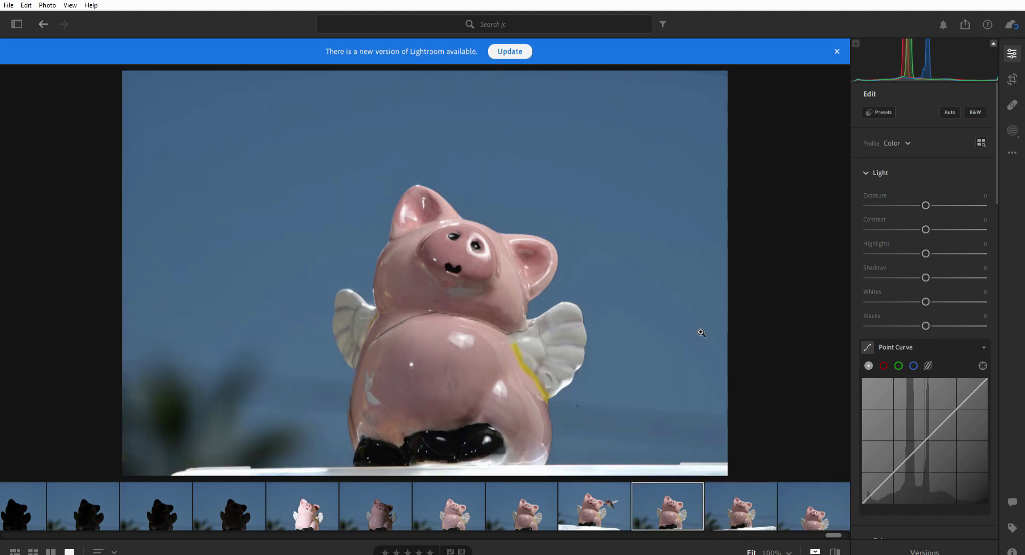
{"action": "key", "text": "Left"}
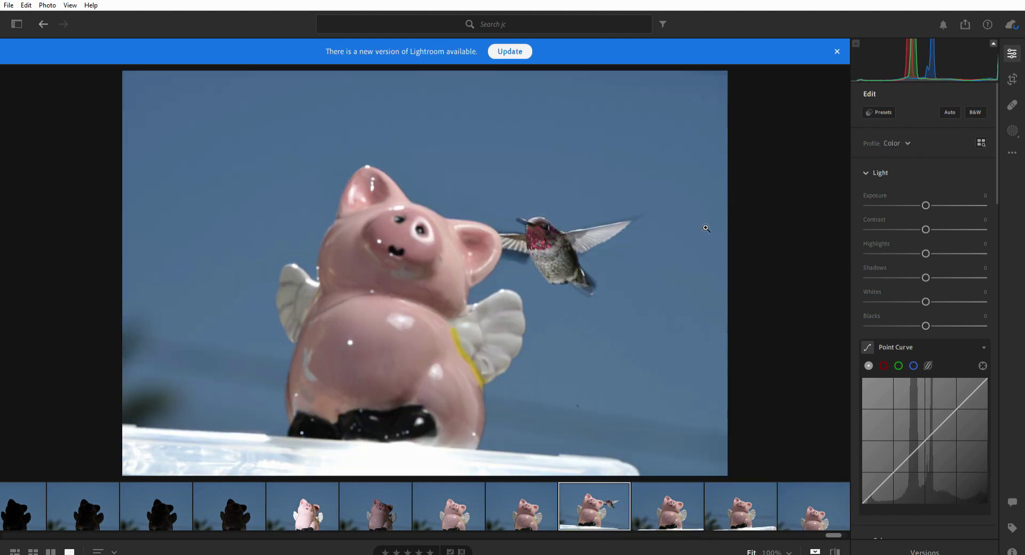
{"action": "left_click", "coordinate": [557, 226]}
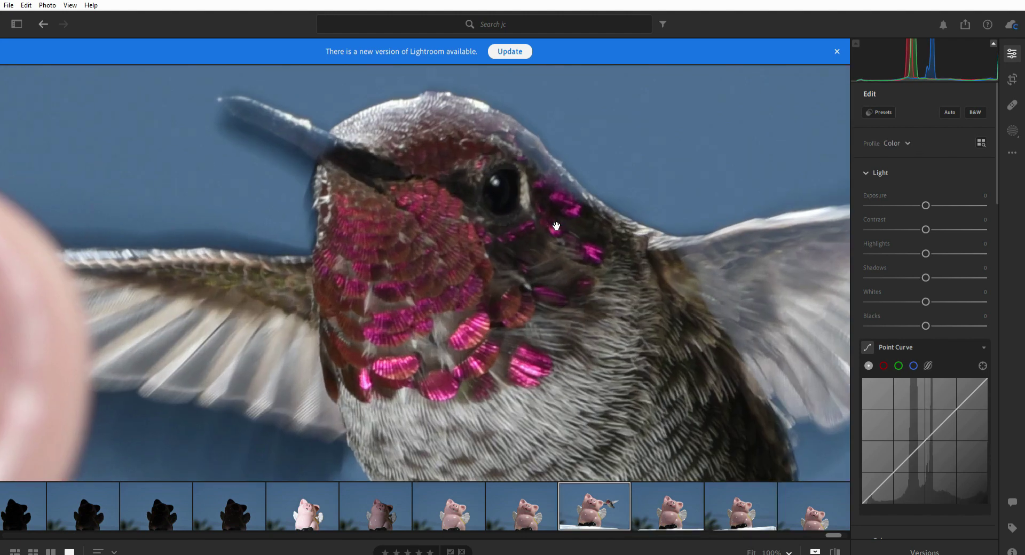
{"action": "left_click", "coordinate": [557, 226]}
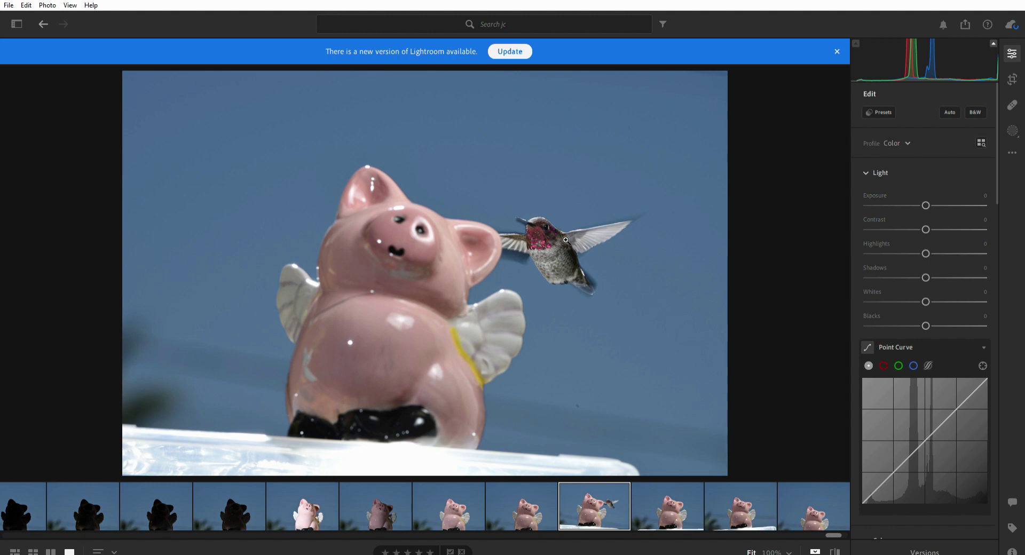
Advance through the vertical hummingbird shots to the last one, hovering above the pig.
{"action": "key", "text": "Right"}
{"action": "key", "text": "Right"}
{"action": "key", "text": "Right"}
{"action": "key", "text": "Right"}
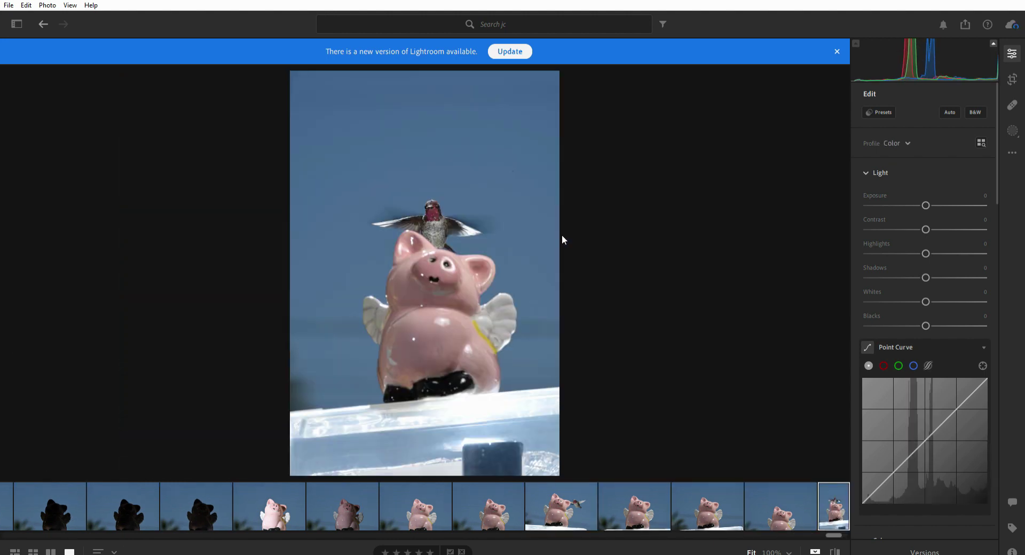
{"action": "key", "text": "Right"}
{"action": "key", "text": "Right"}
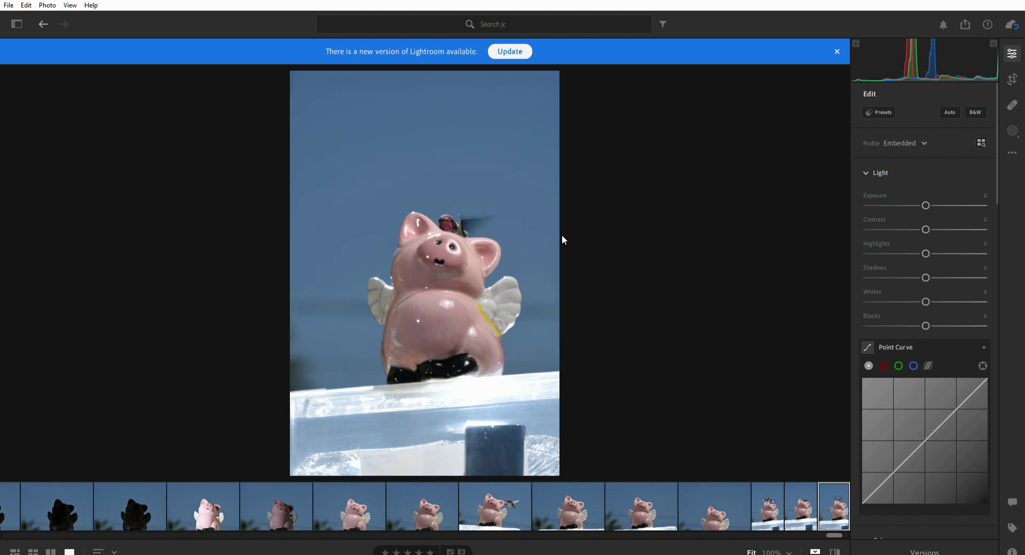
{"action": "key", "text": "Right"}
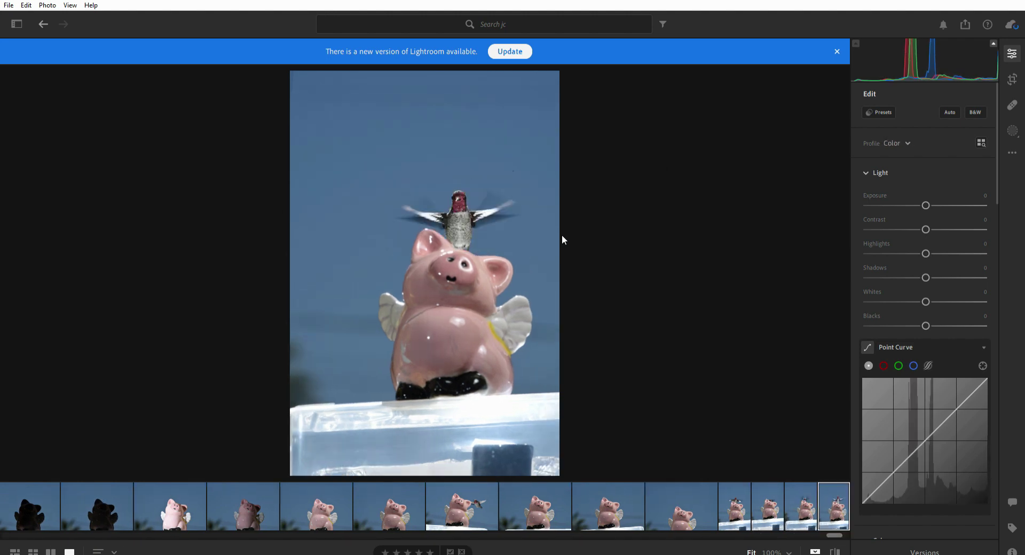
{"action": "key", "text": "Right"}
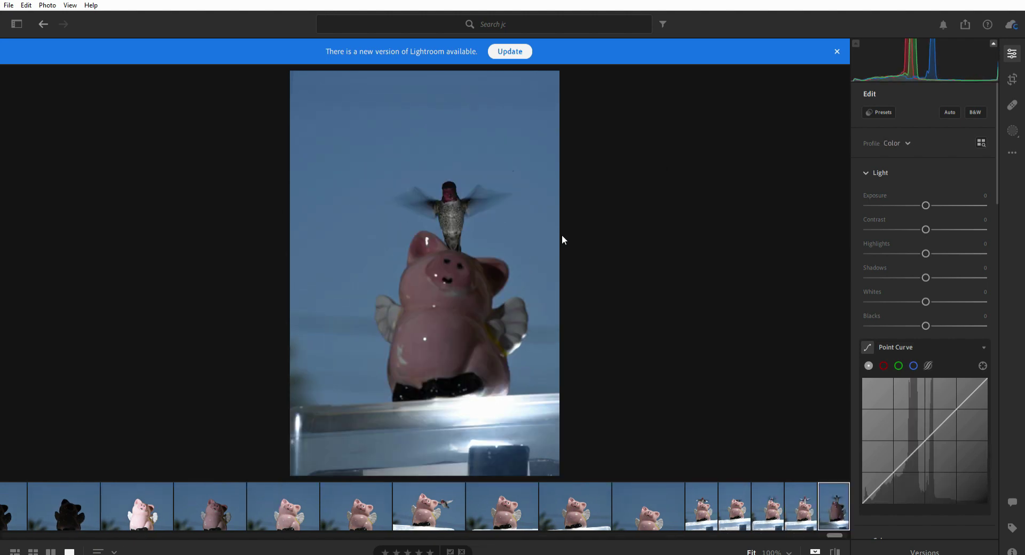
{"action": "key", "text": "Right"}
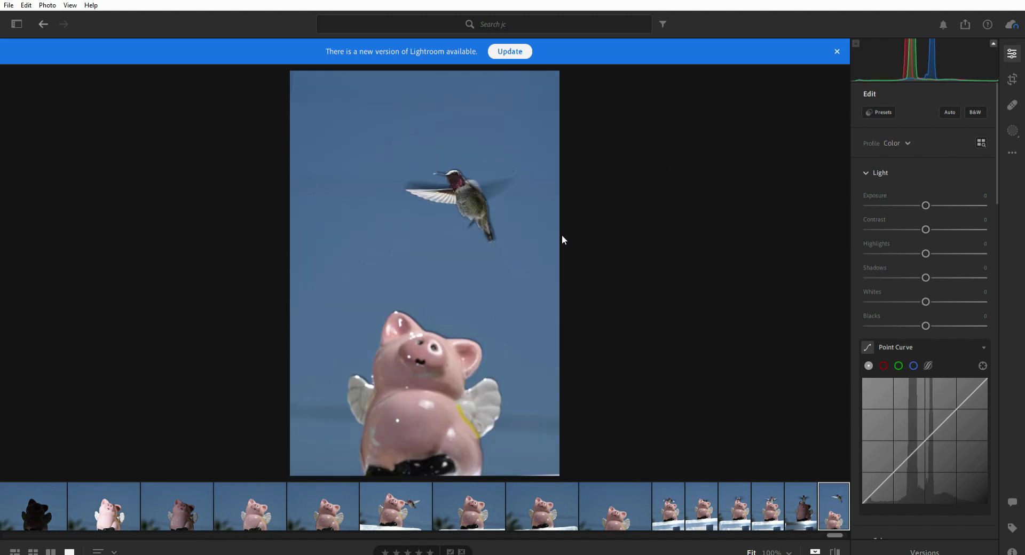
{"action": "key", "text": "Right"}
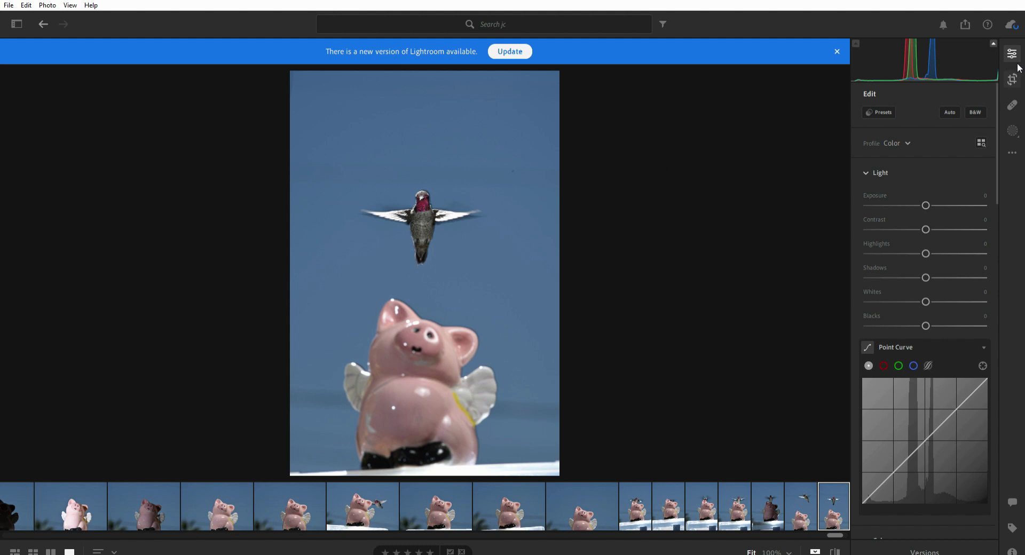
{"action": "left_click", "coordinate": [1012, 79]}
Undo the stray straightening and apply a custom crop around the hummingbird and pig's head.
{"action": "mouse_move", "coordinate": [329, 143]}
{"action": "left_mouse_down"}
{"action": "mouse_move", "coordinate": [324, 355]}
{"action": "mouse_move", "coordinate": [380, 151]}
{"action": "mouse_move", "coordinate": [297, 130]}
{"action": "mouse_move", "coordinate": [334, 140]}
{"action": "left_mouse_up"}
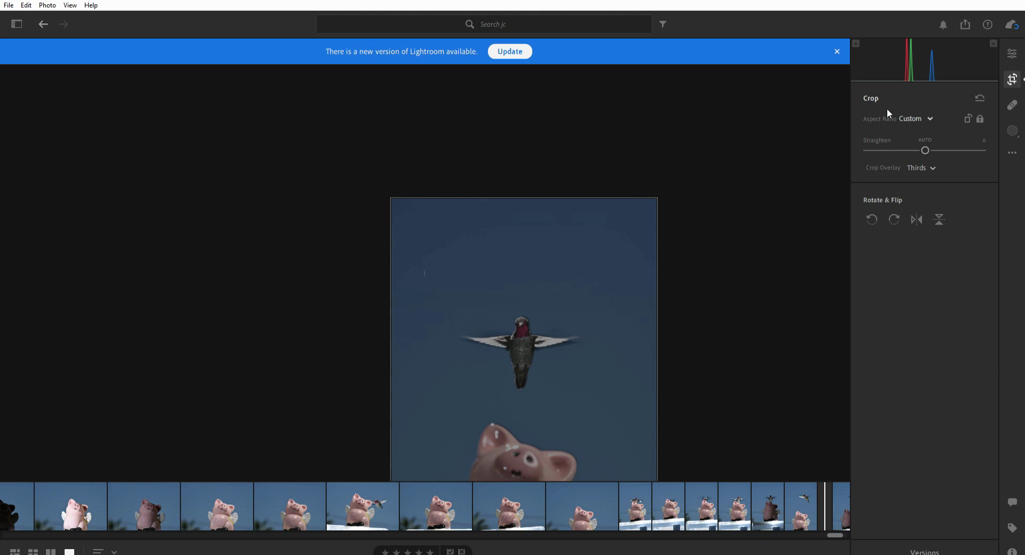
{"action": "left_click", "coordinate": [1012, 53]}
{"action": "key", "text": "ctrl+z"}
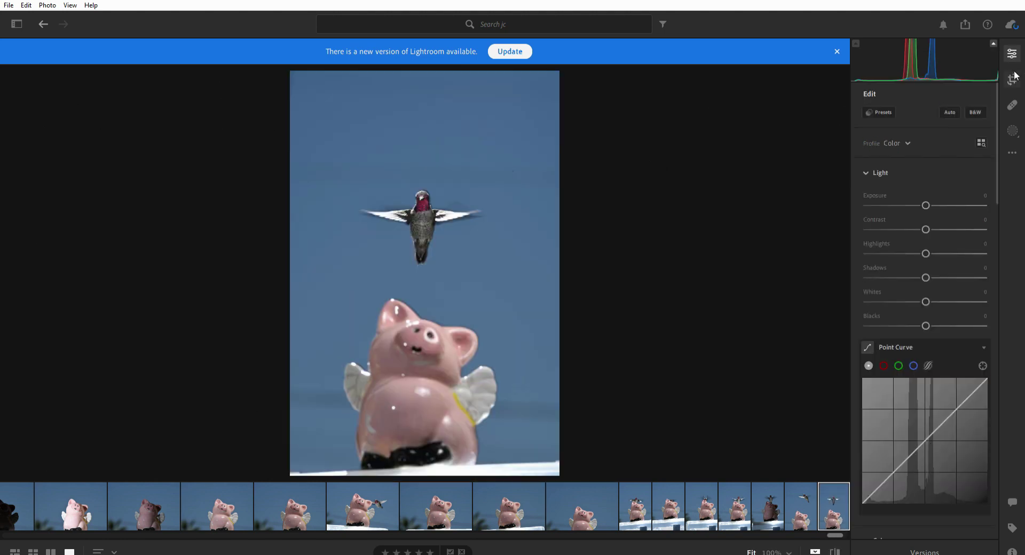
{"action": "left_click", "coordinate": [1013, 79]}
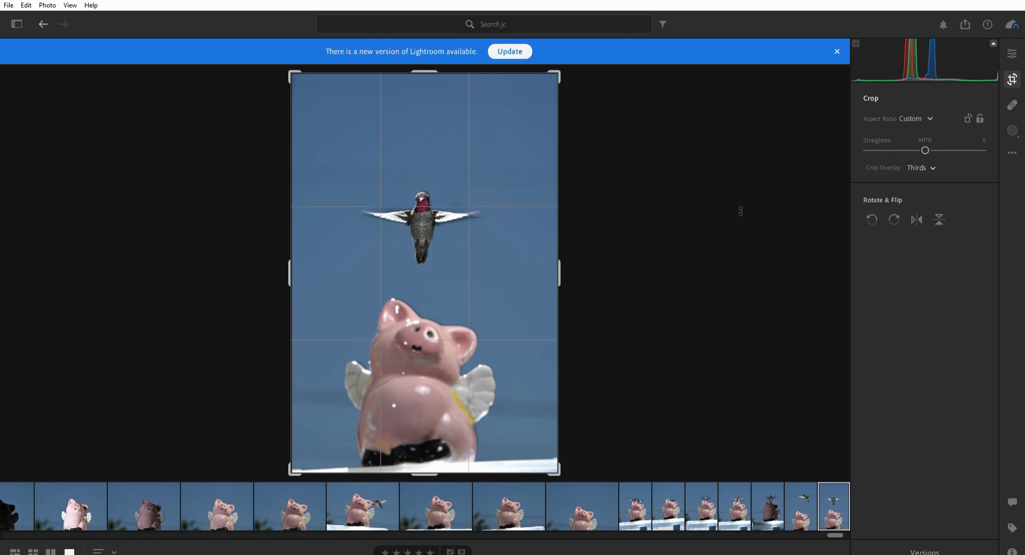
{"action": "left_click_drag", "start_coordinate": [319, 166], "coordinate": [521, 418]}
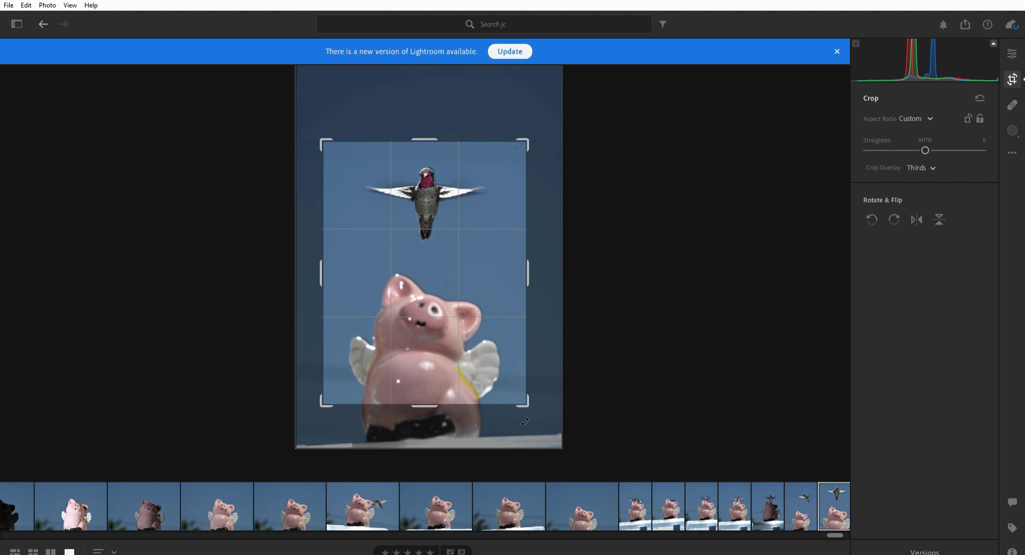
{"action": "key", "text": "Return"}
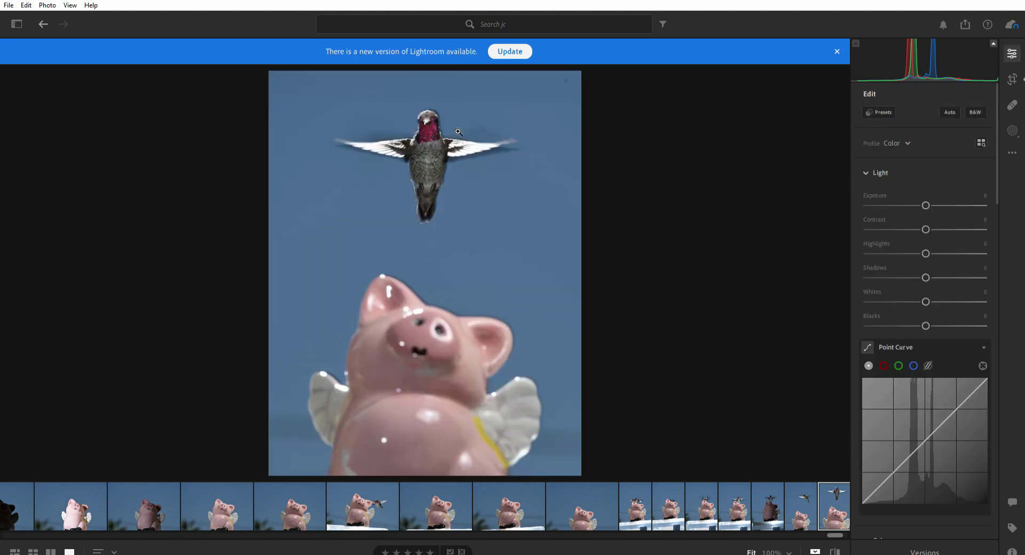
Inspect the cropped hummingbird's head at 100%, then return to the full view.
{"action": "left_click", "coordinate": [443, 123]}
{"action": "left_click_drag", "start_coordinate": [443, 123], "coordinate": [469, 233]}
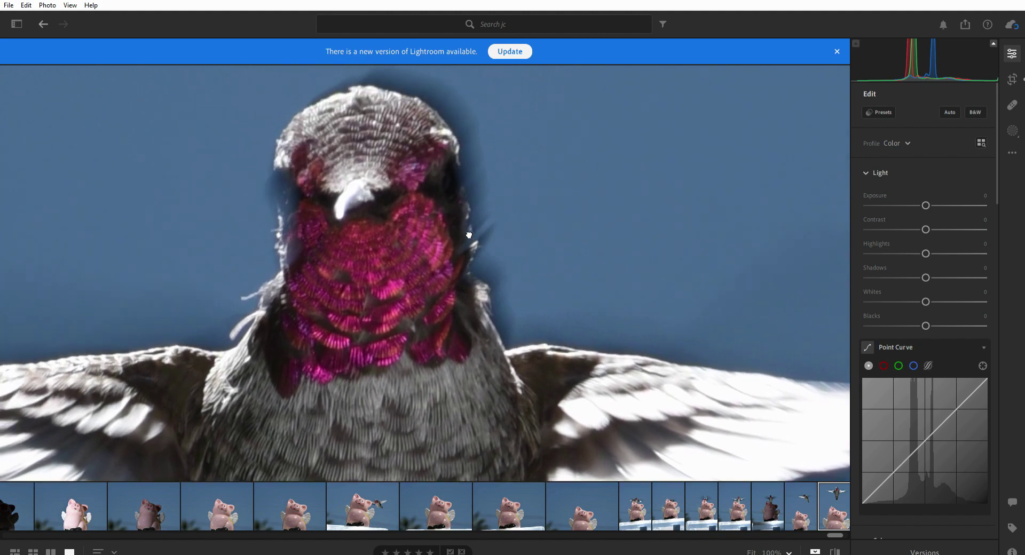
{"action": "left_click", "coordinate": [469, 234]}
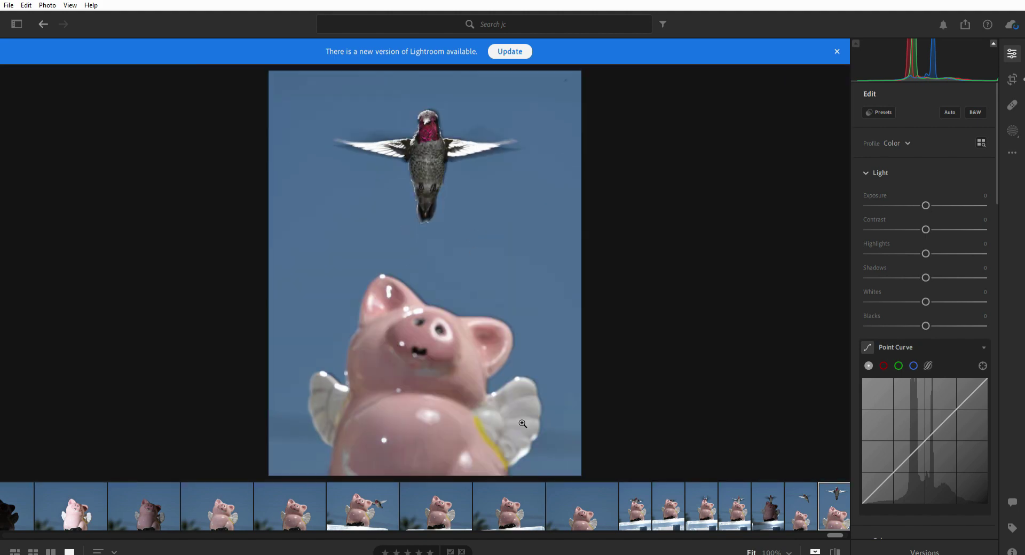
{"action": "scroll", "coordinate": [780, 524], "scroll_direction": "down", "scroll_amount": 3}
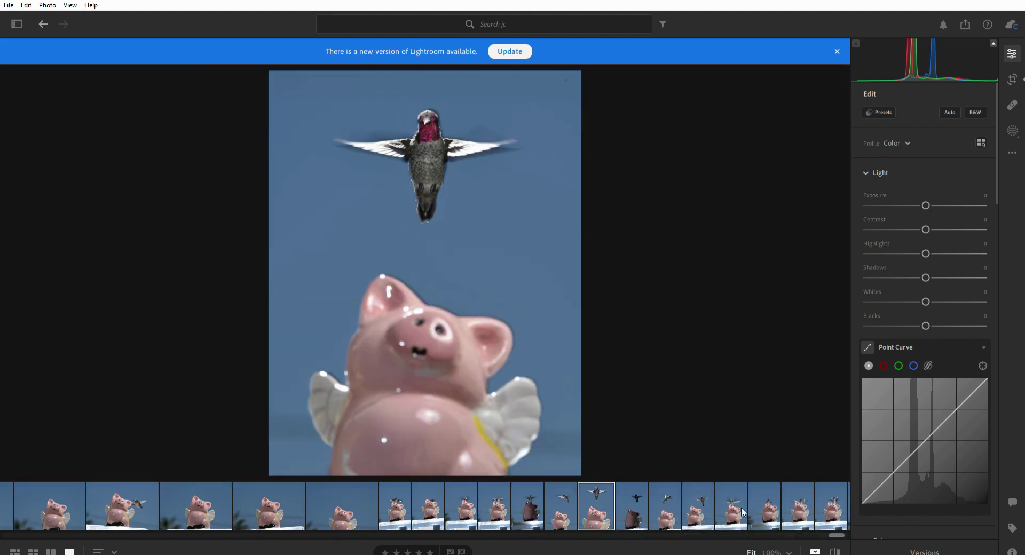
Browse the later thumbnails to the last, perched-hummingbird shot and bring up its crop frame.
{"action": "left_click", "coordinate": [728, 500]}
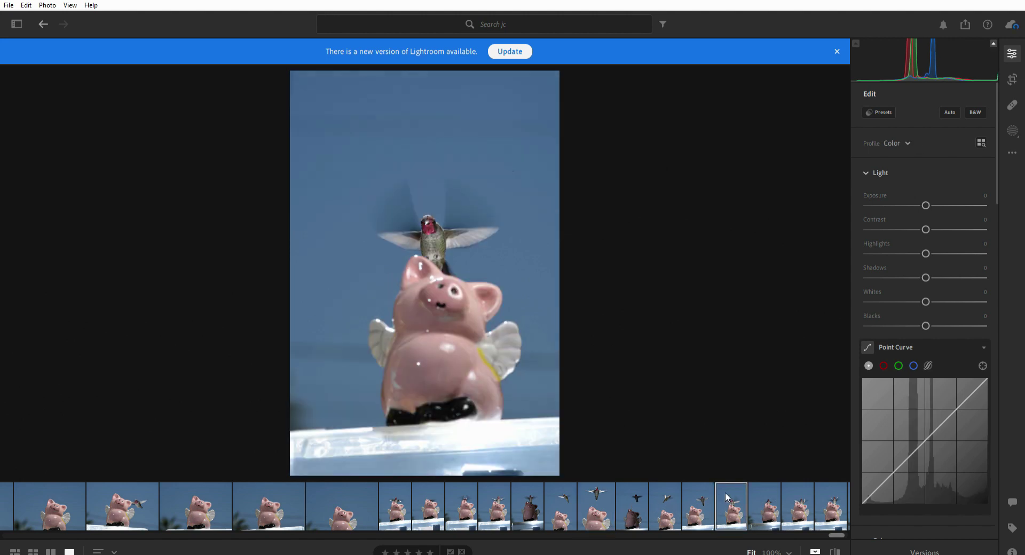
{"action": "left_click", "coordinate": [774, 502]}
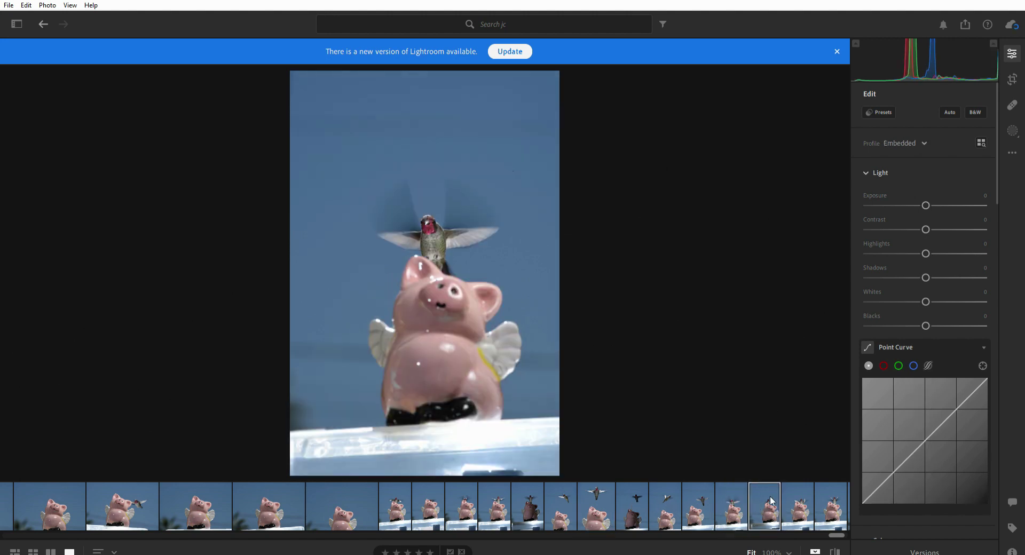
{"action": "left_click", "coordinate": [798, 505]}
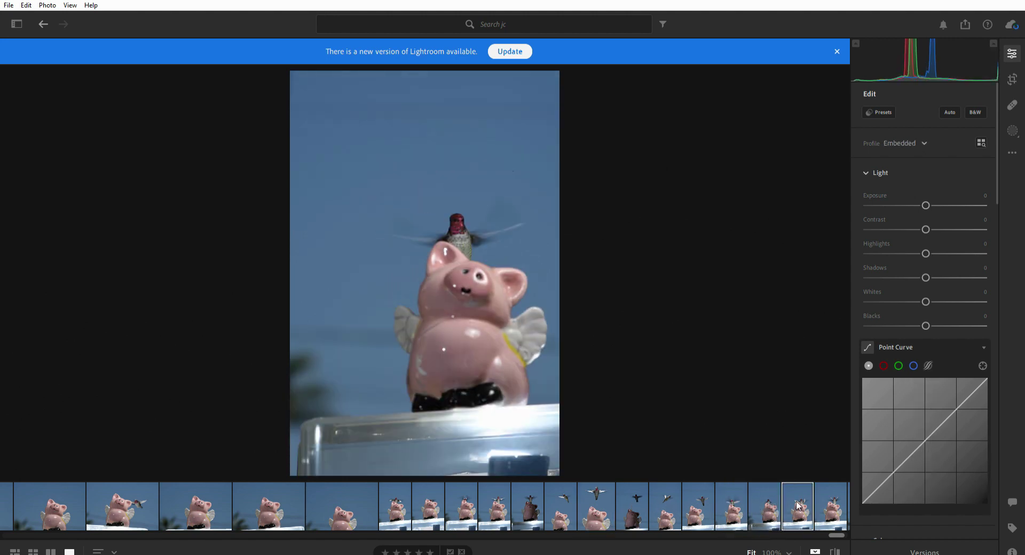
{"action": "left_click", "coordinate": [825, 505]}
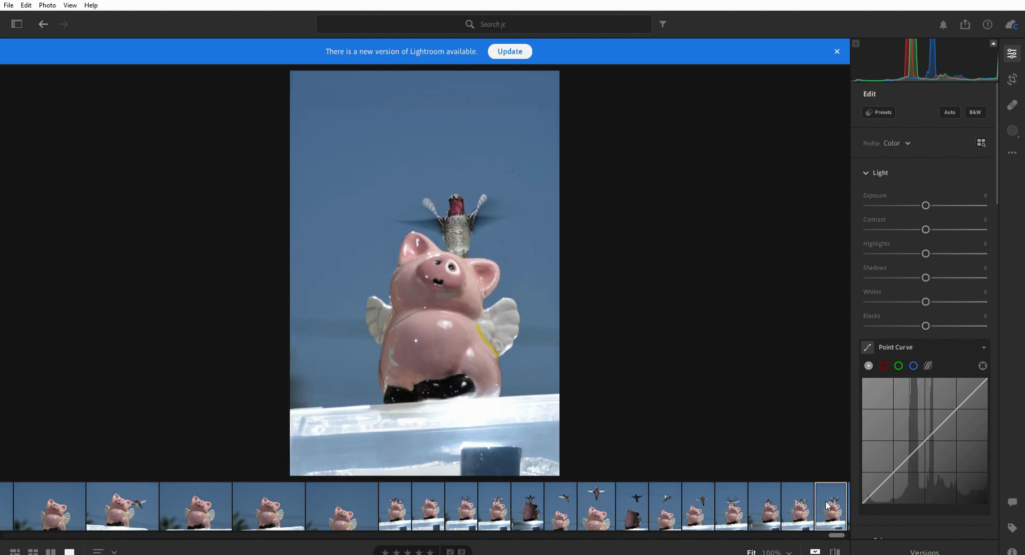
{"action": "left_click", "coordinate": [1013, 79]}
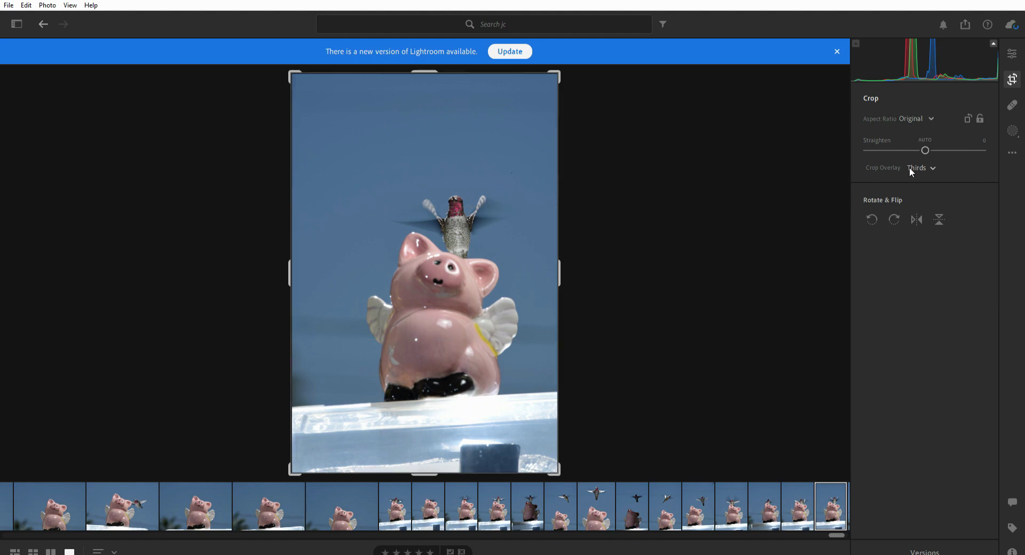
Crop the perched-hummingbird shot to a 1x1 square around the bird and pig's head.
{"action": "key", "text": "shift+a"}
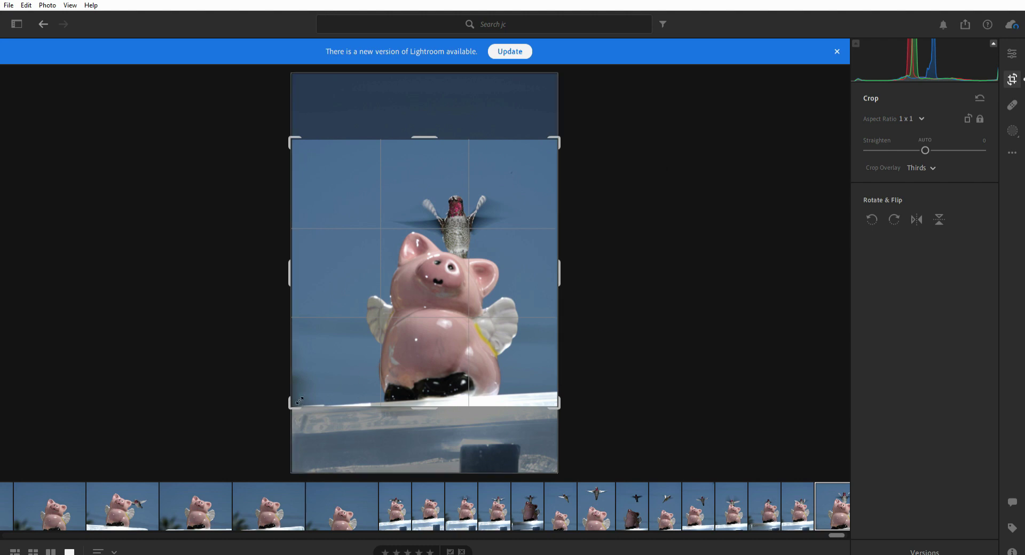
{"action": "left_click_drag", "start_coordinate": [300, 401], "coordinate": [327, 368]}
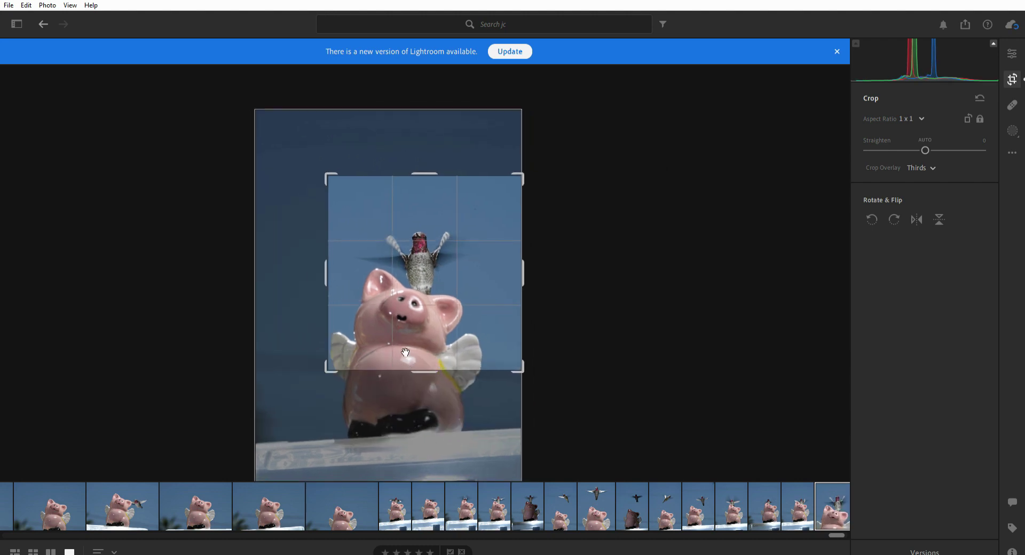
{"action": "left_click_drag", "start_coordinate": [448, 288], "coordinate": [470, 265]}
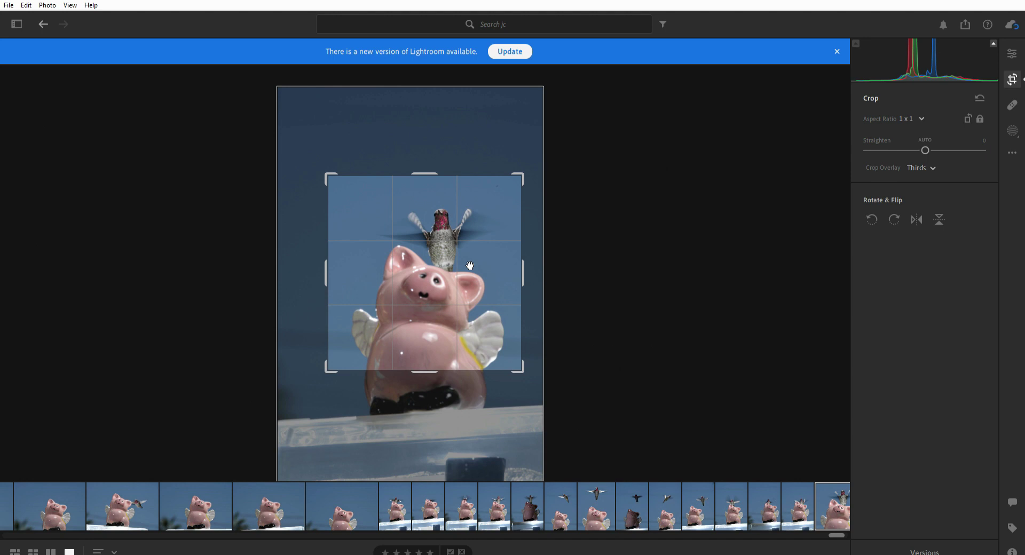
{"action": "key", "text": "Return"}
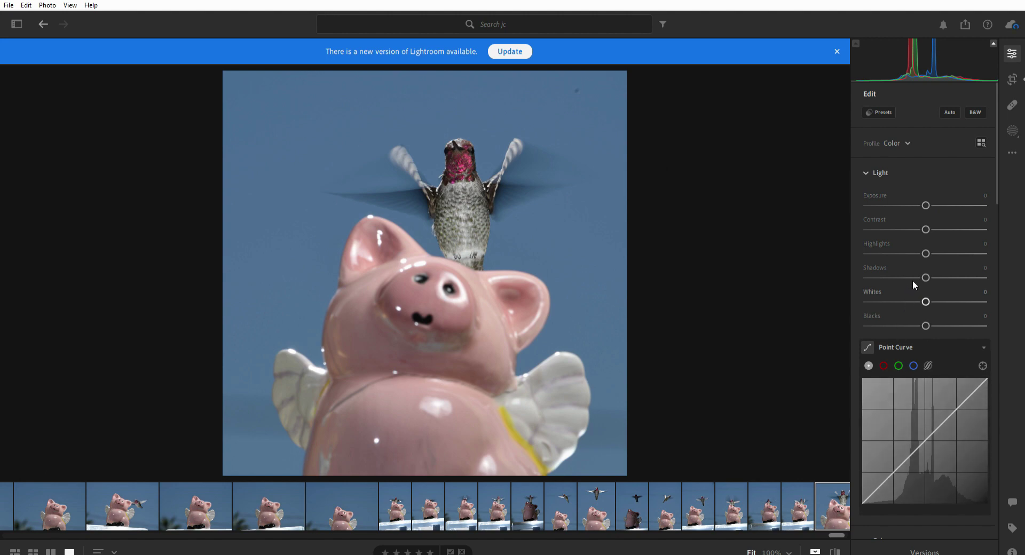
Set Highlights -65, Blacks -50 and Whites -31, discarding a trial tone-curve point.
{"action": "left_click_drag", "start_coordinate": [925, 251], "coordinate": [888, 254]}
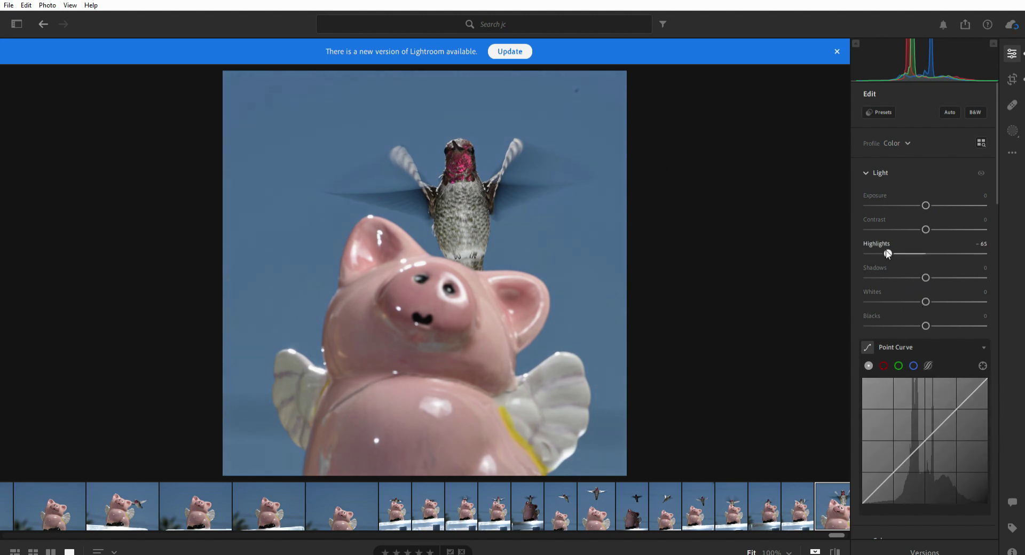
{"action": "left_click_drag", "start_coordinate": [895, 468], "coordinate": [895, 465]}
{"action": "double_click", "coordinate": [896, 465]}
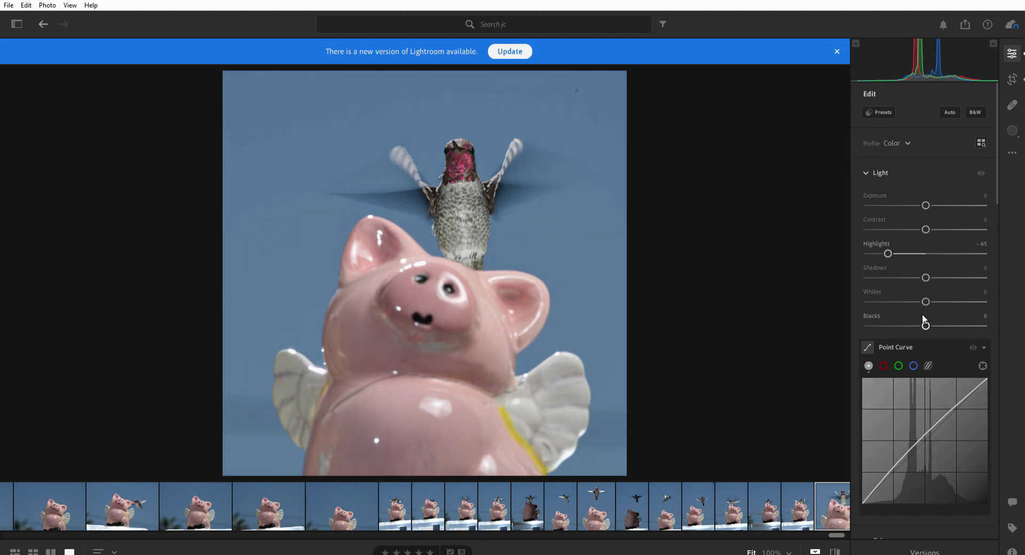
{"action": "left_click_drag", "start_coordinate": [925, 323], "coordinate": [897, 323]}
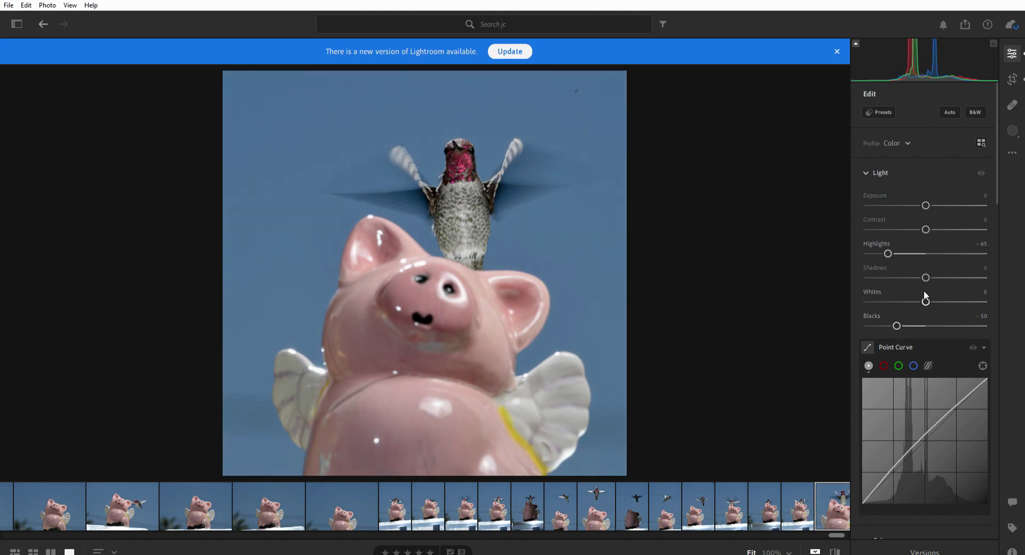
{"action": "left_click_drag", "start_coordinate": [926, 299], "coordinate": [907, 301]}
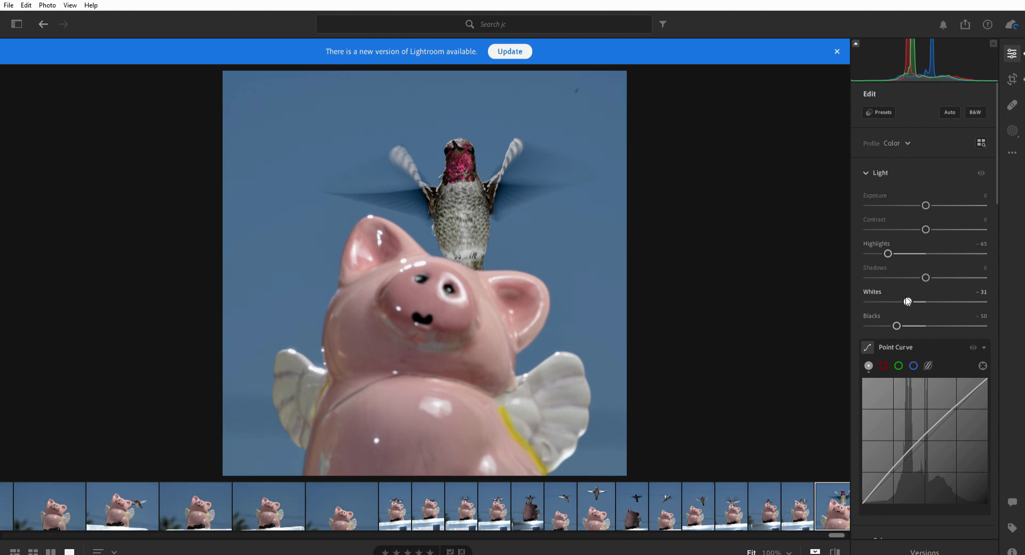
{"action": "left_click", "coordinate": [1012, 127]}
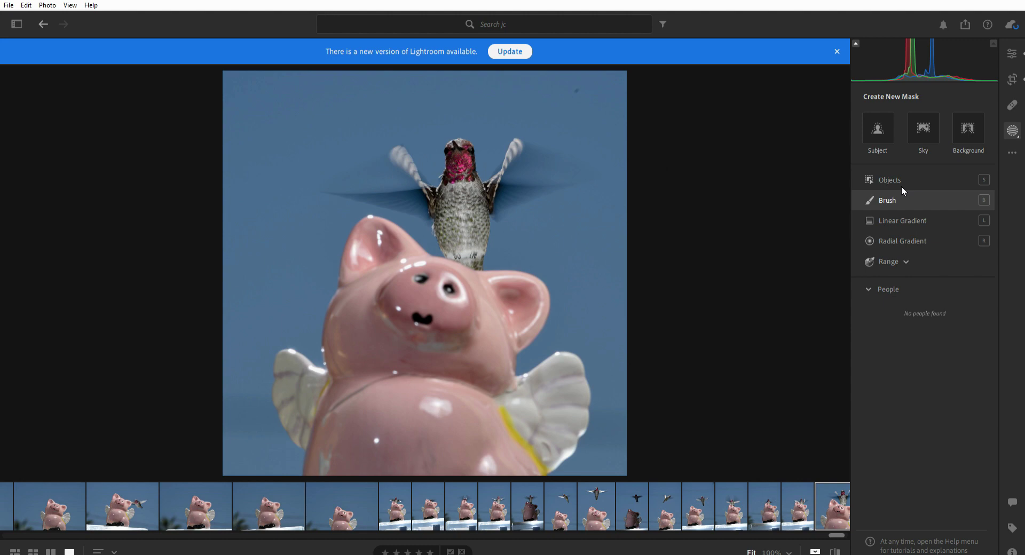
Paint a size-16 brush mask over the pig and drop its Exposure to -1.32.
{"action": "left_click", "coordinate": [902, 188]}
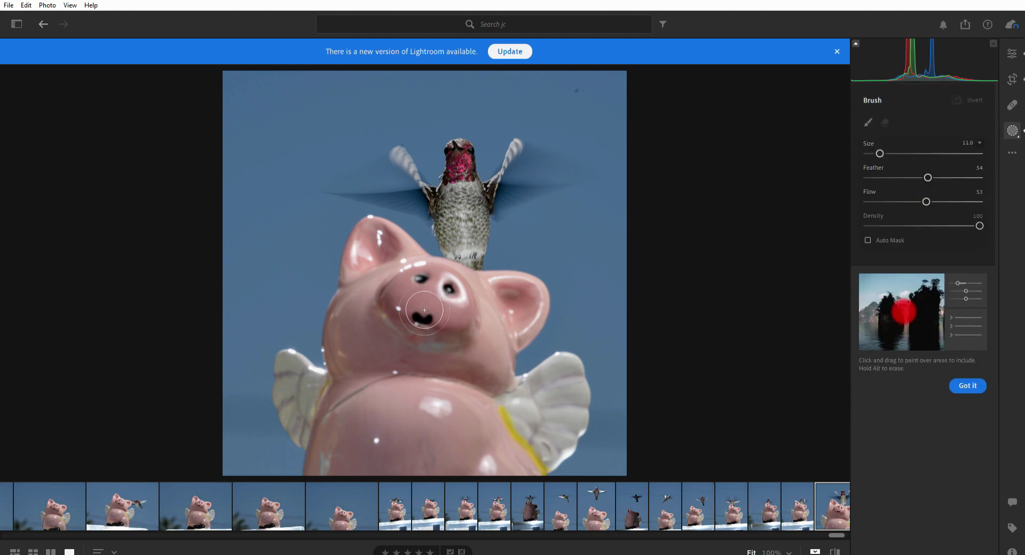
{"action": "key", "text": "bracketright"}
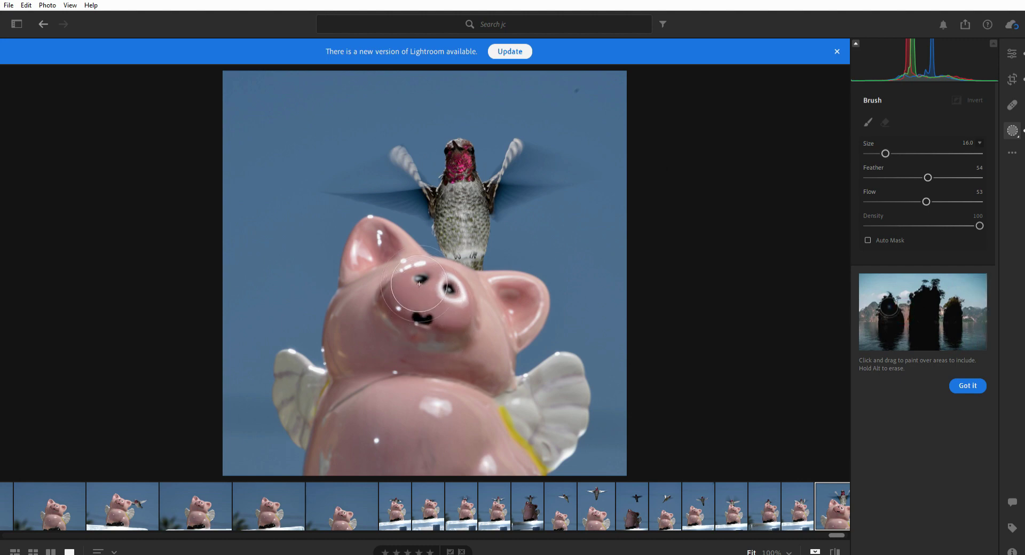
{"action": "left_click", "coordinate": [420, 283]}
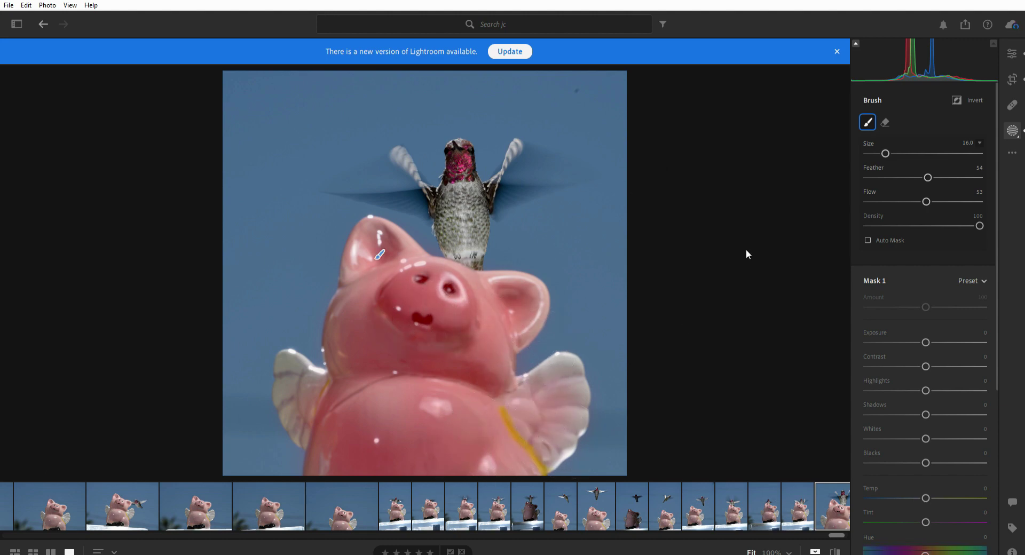
{"action": "left_click_drag", "start_coordinate": [927, 331], "coordinate": [906, 339]}
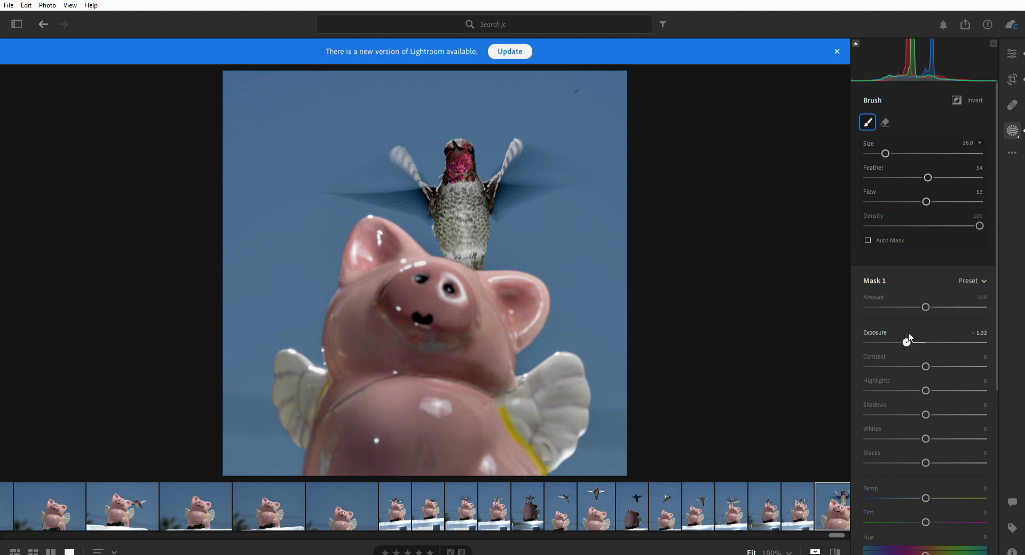
{"action": "left_click", "coordinate": [1011, 53]}
Try a point on the red Point Curve, then remove it so the curve stays straight.
{"action": "scroll", "coordinate": [932, 382], "scroll_direction": "down", "scroll_amount": 2}
{"action": "scroll", "coordinate": [933, 382], "scroll_direction": "down", "scroll_amount": 2}
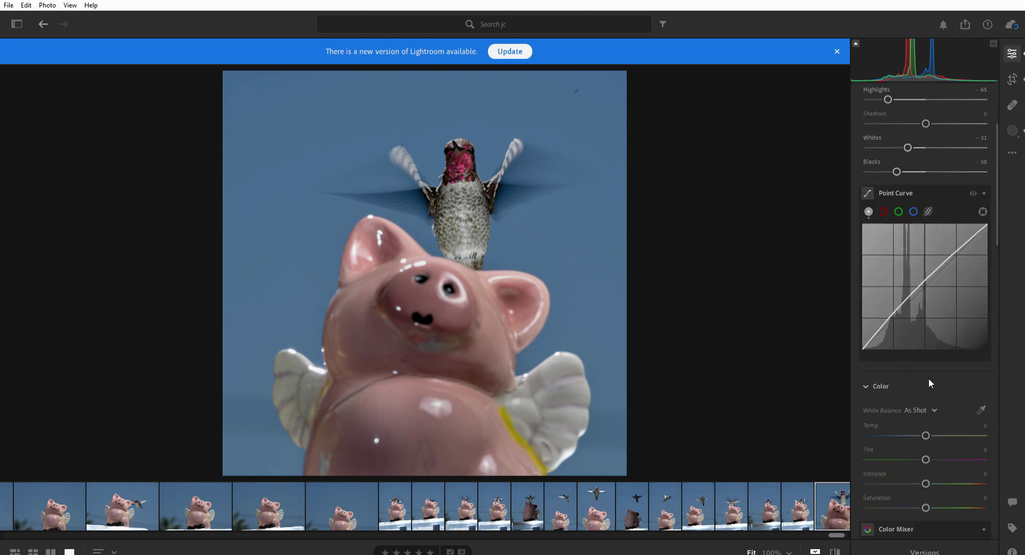
{"action": "left_click", "coordinate": [884, 211]}
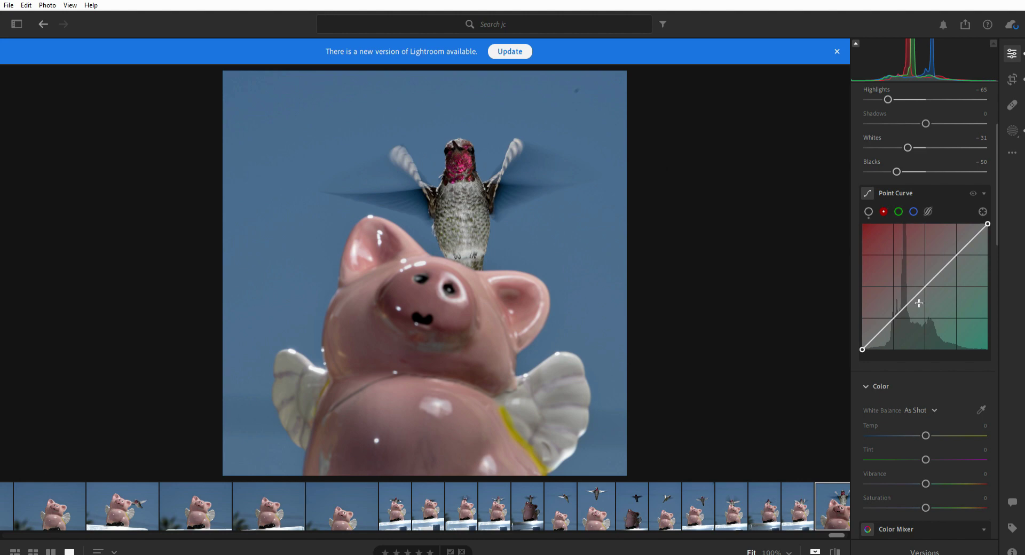
{"action": "left_click_drag", "start_coordinate": [896, 315], "coordinate": [897, 311]}
{"action": "double_click", "coordinate": [896, 316]}
Select the red swatch in the Color Mixer.
{"action": "scroll", "coordinate": [948, 384], "scroll_direction": "down", "scroll_amount": 2}
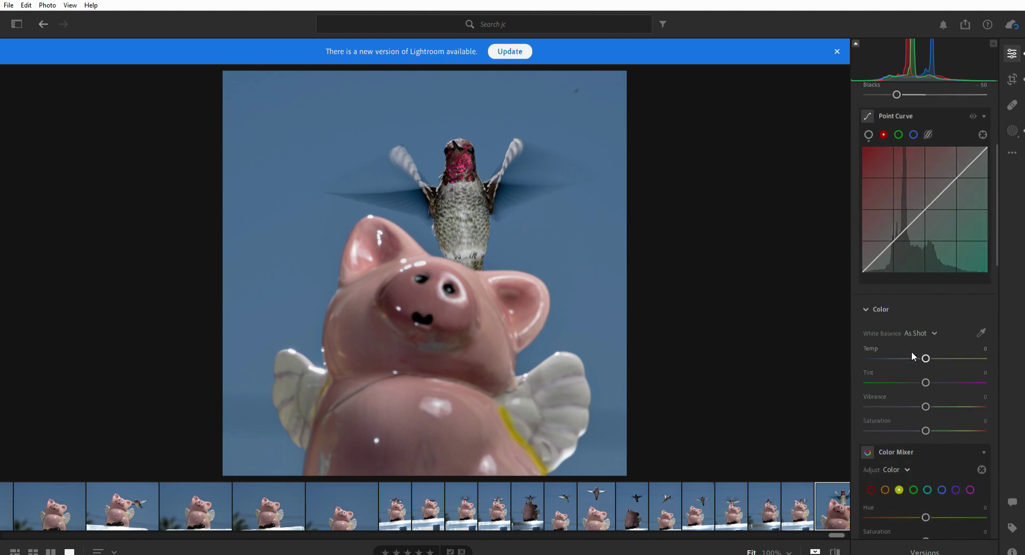
{"action": "scroll", "coordinate": [918, 361], "scroll_direction": "down", "scroll_amount": 2}
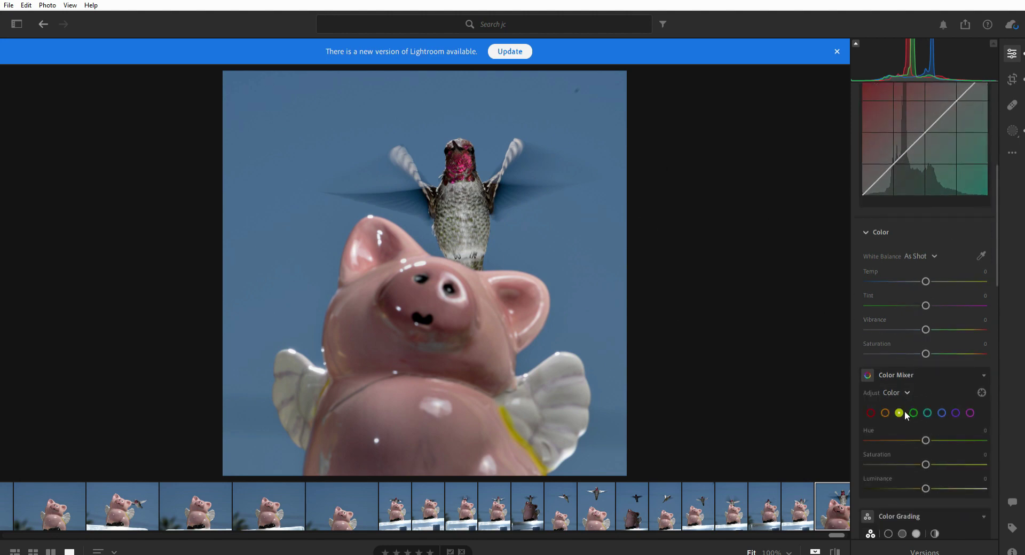
{"action": "left_click", "coordinate": [870, 405]}
{"action": "scroll", "coordinate": [888, 421], "scroll_direction": "down", "scroll_amount": 1}
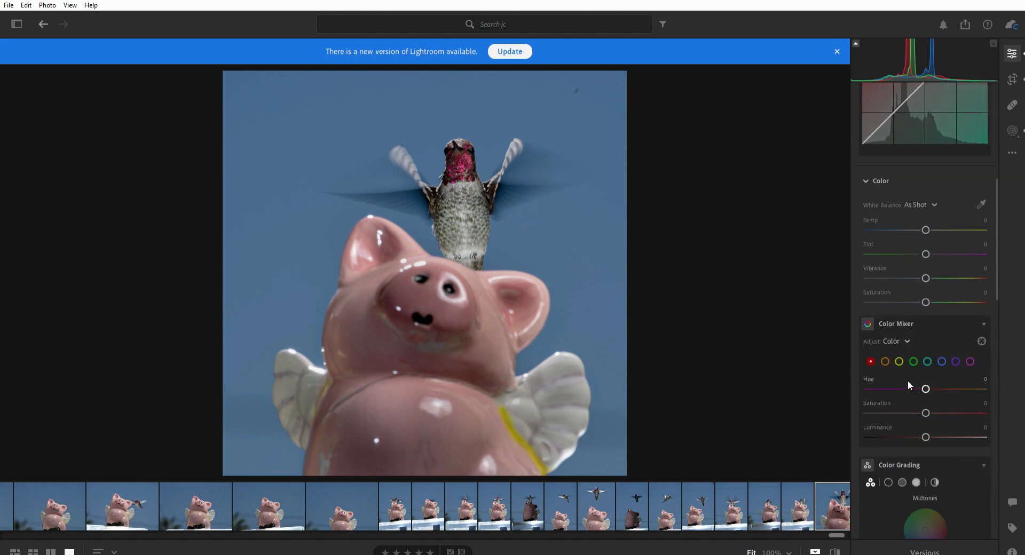
Shift the reds to Hue −51, Saturation +35, Luminance −28, toggling the mixer to compare.
{"action": "left_click_drag", "start_coordinate": [927, 385], "coordinate": [947, 403]}
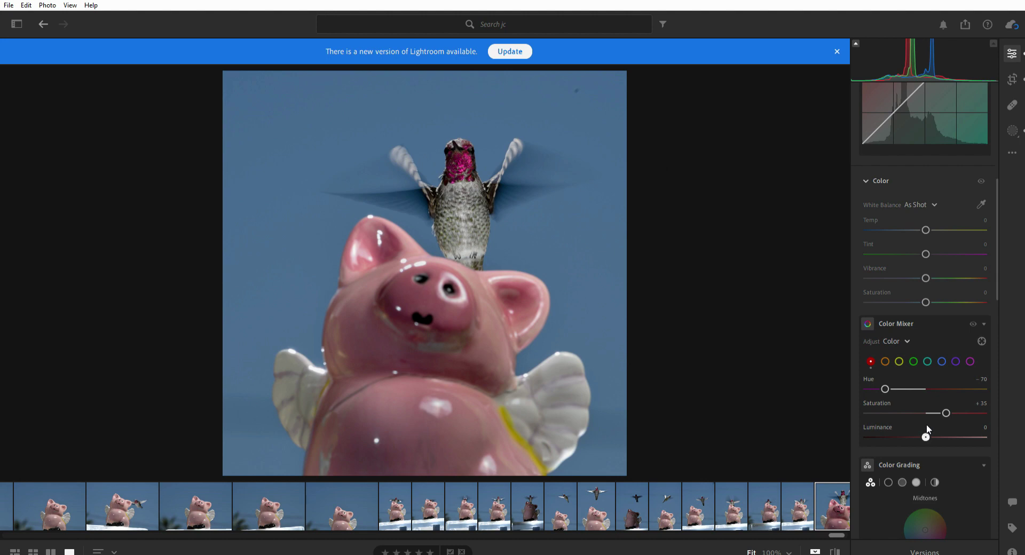
{"action": "left_click_drag", "start_coordinate": [927, 425], "coordinate": [911, 431]}
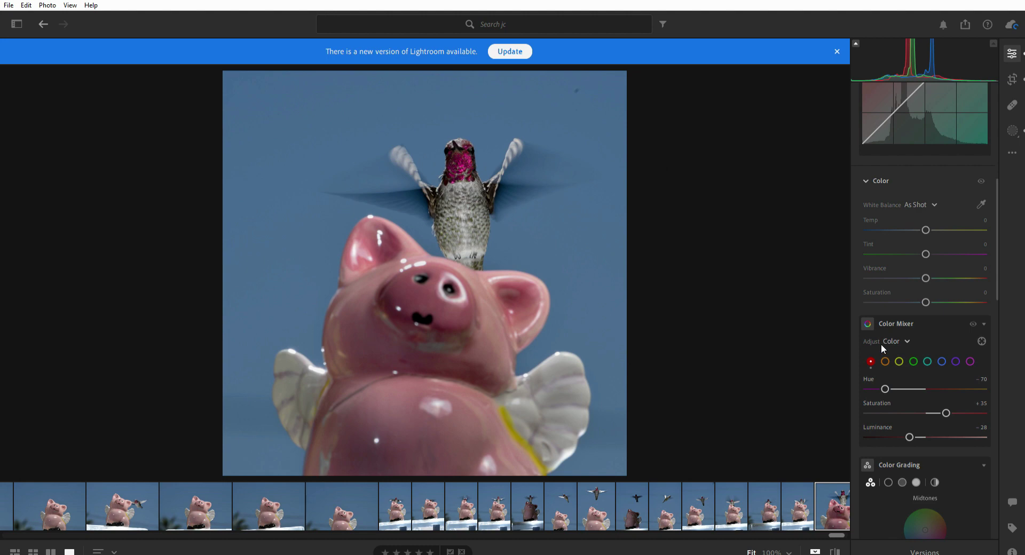
{"action": "left_click", "coordinate": [975, 314]}
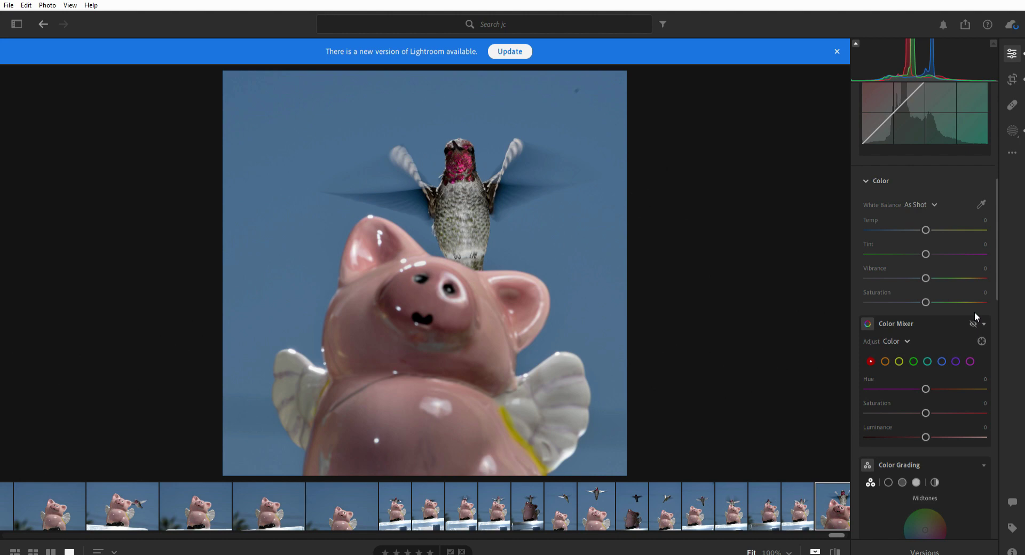
{"action": "left_click", "coordinate": [975, 313]}
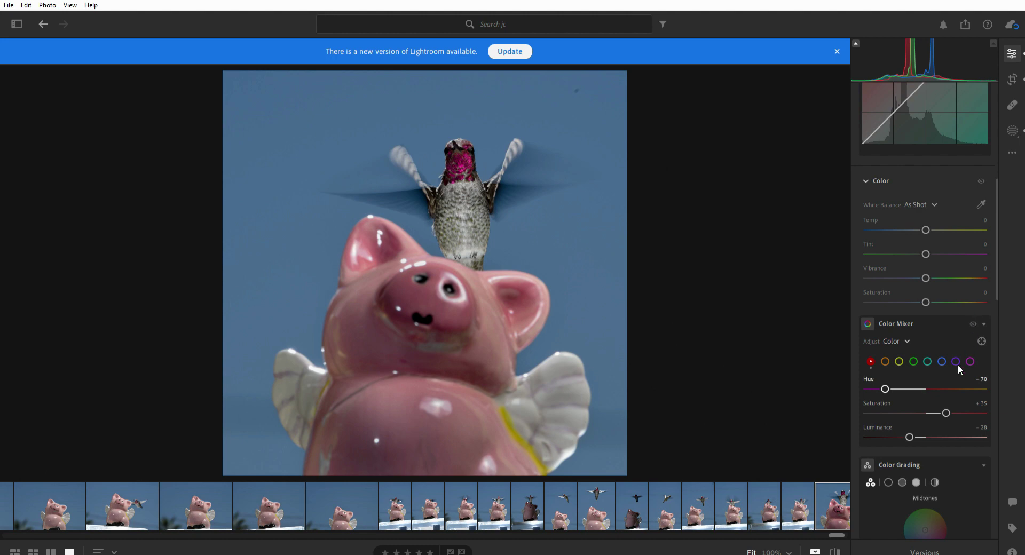
{"action": "left_click_drag", "start_coordinate": [890, 378], "coordinate": [899, 381]}
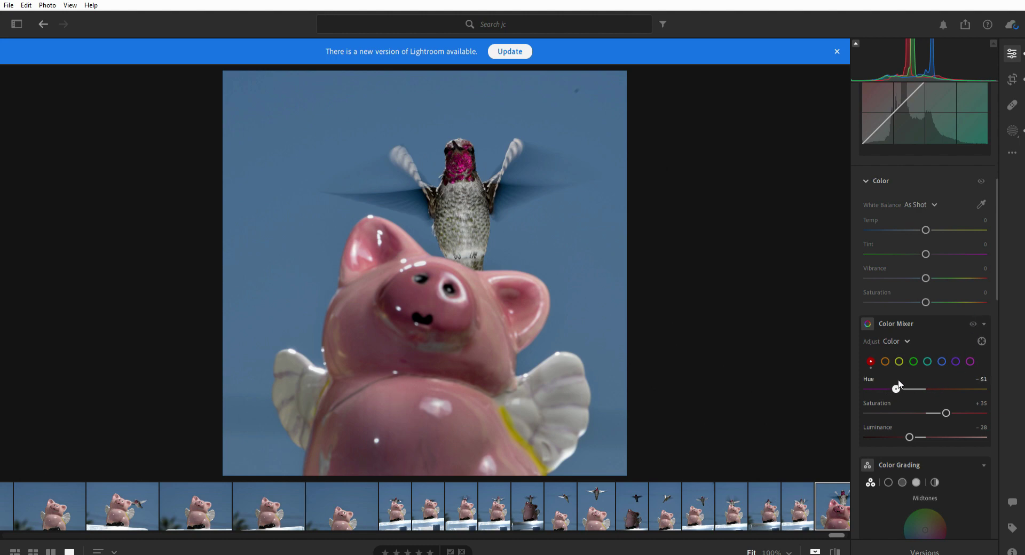
{"action": "left_click", "coordinate": [972, 315]}
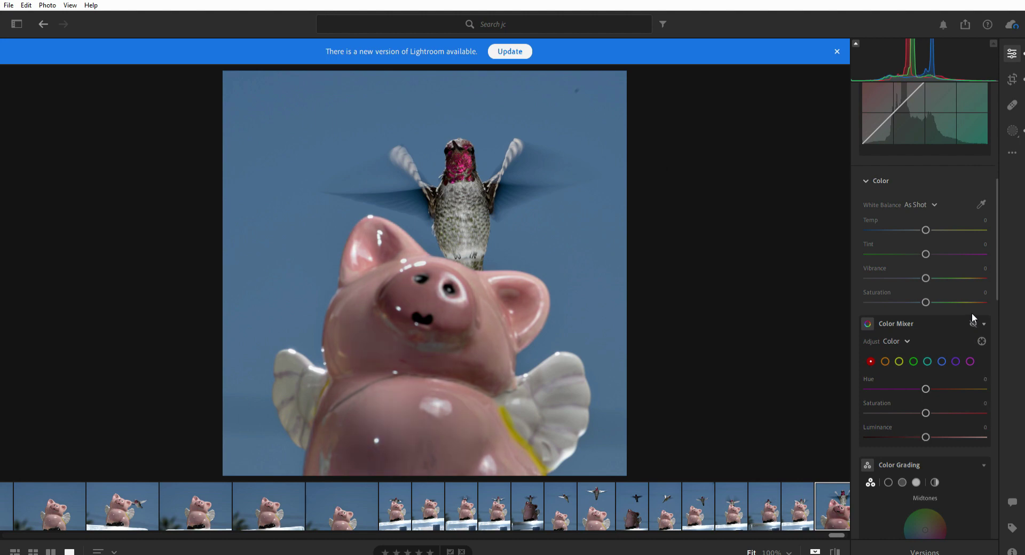
{"action": "left_click", "coordinate": [973, 319]}
{"action": "left_click", "coordinate": [972, 319]}
{"action": "left_click", "coordinate": [972, 314]}
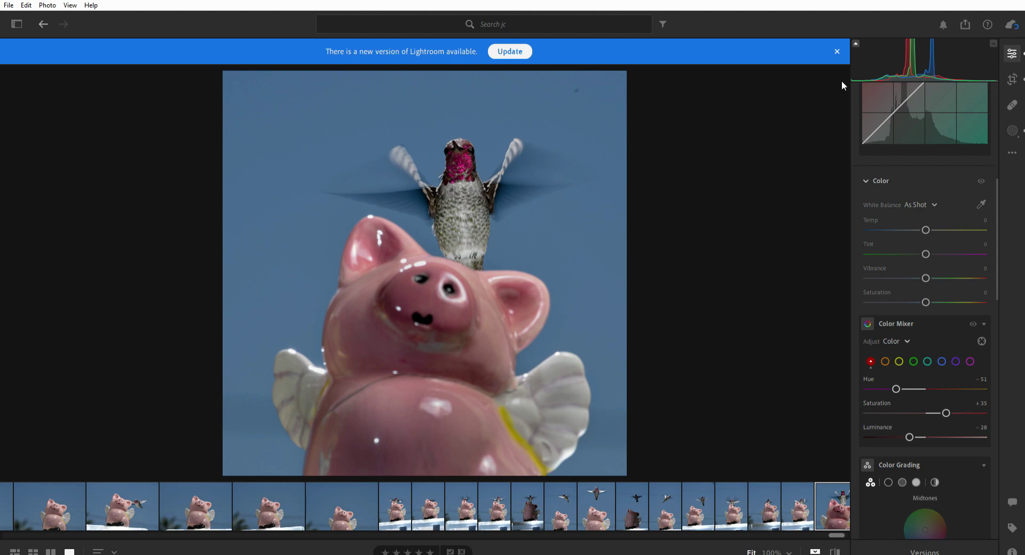
{"action": "left_click", "coordinate": [1012, 102]}
Heal the sky dust speck with a size-6 brush, then move to a later photo in the filmstrip.
{"action": "key", "text": "bracketright"}
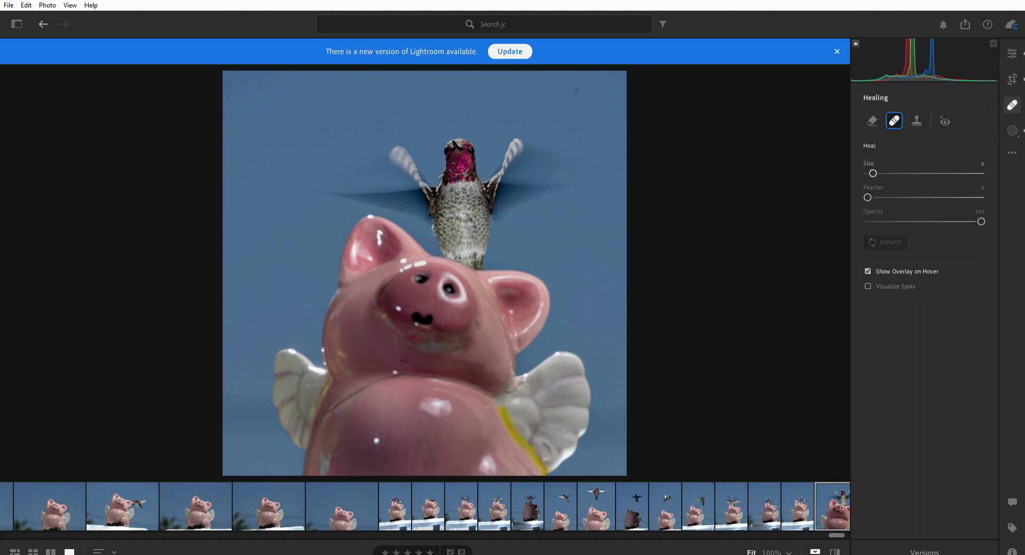
{"action": "left_click", "coordinate": [575, 91]}
{"action": "scroll", "coordinate": [812, 502], "scroll_direction": "down", "scroll_amount": 2}
{"action": "left_click", "coordinate": [736, 505]}
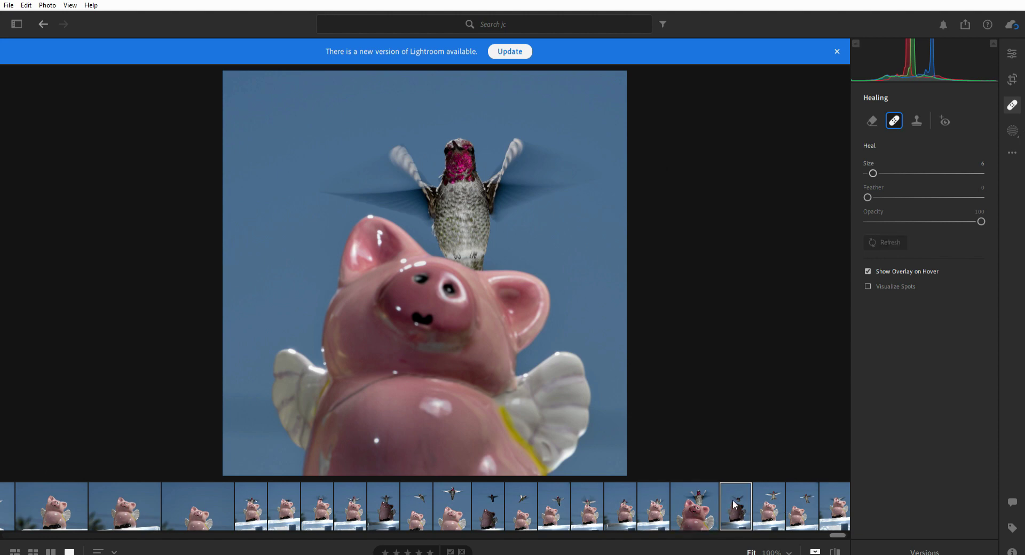
{"action": "left_click", "coordinate": [769, 506]}
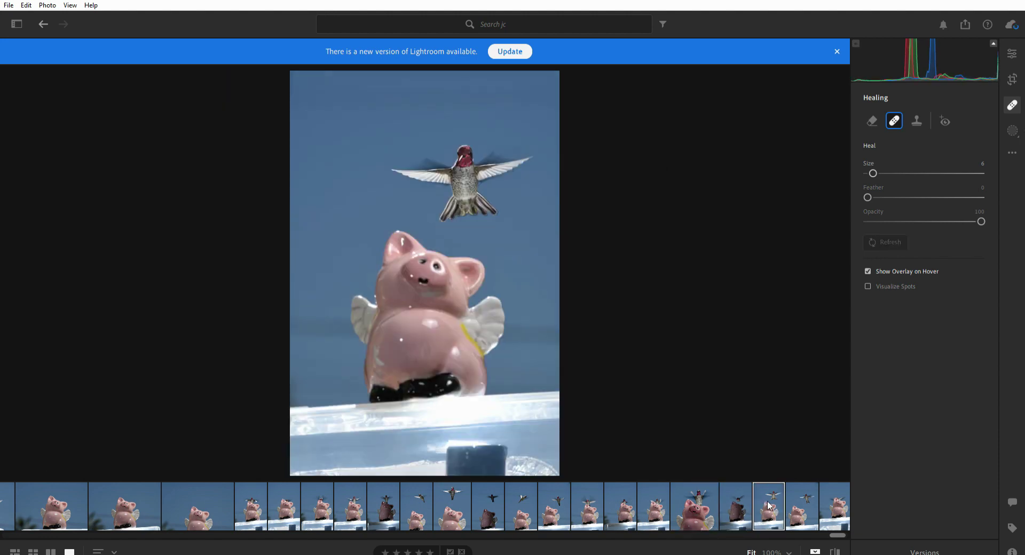
{"action": "left_click", "coordinate": [806, 504]}
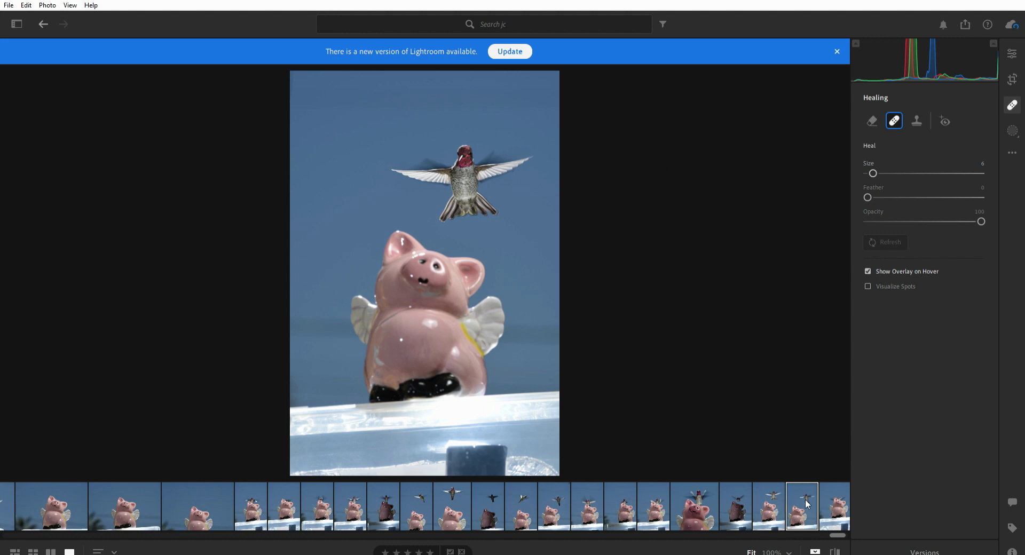
{"action": "left_click", "coordinate": [827, 503]}
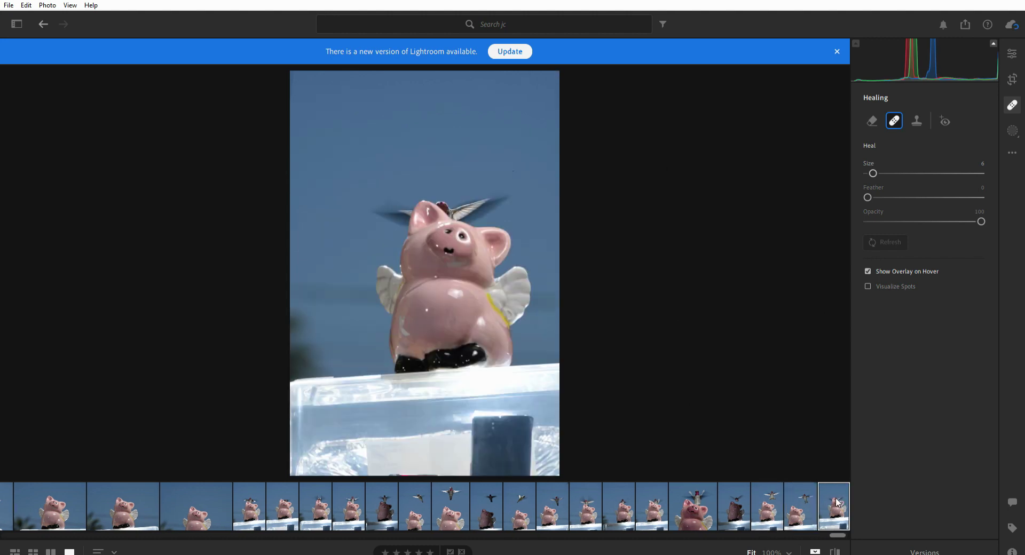
{"action": "left_click", "coordinate": [736, 497]}
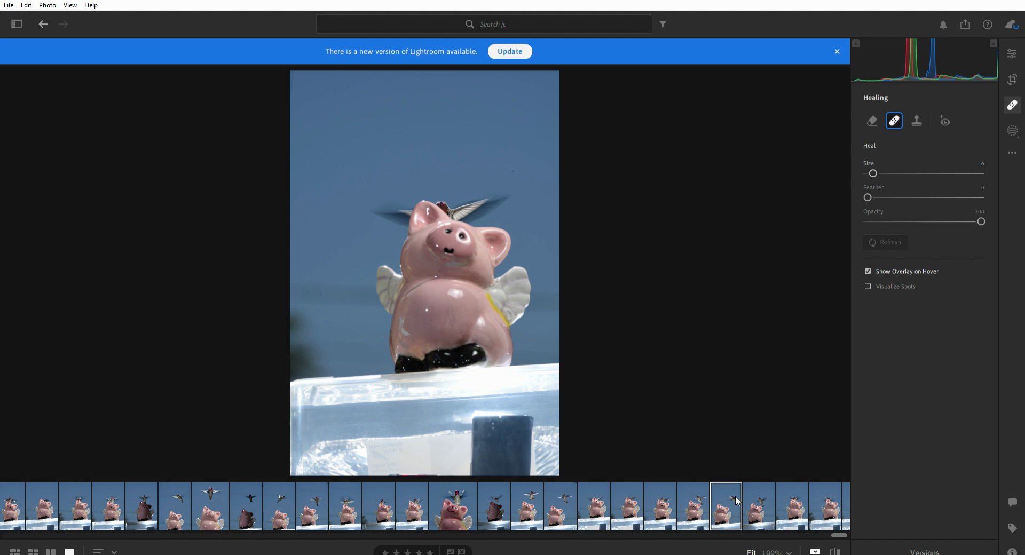
{"action": "left_click", "coordinate": [751, 500]}
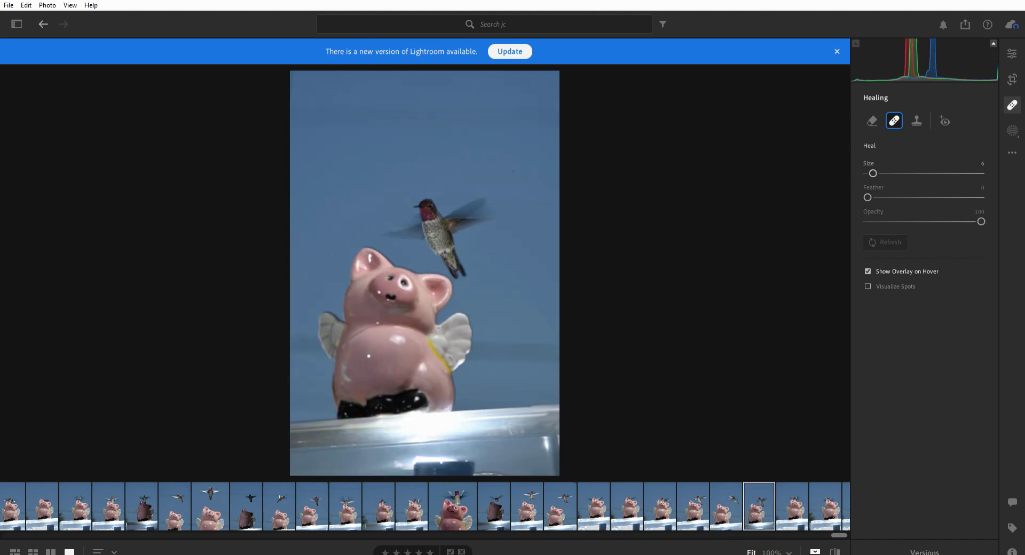
Heal a blemish near the hummingbird's head and zoom in to check it.
{"action": "left_click", "coordinate": [418, 196]}
{"action": "left_click", "coordinate": [1011, 53]}
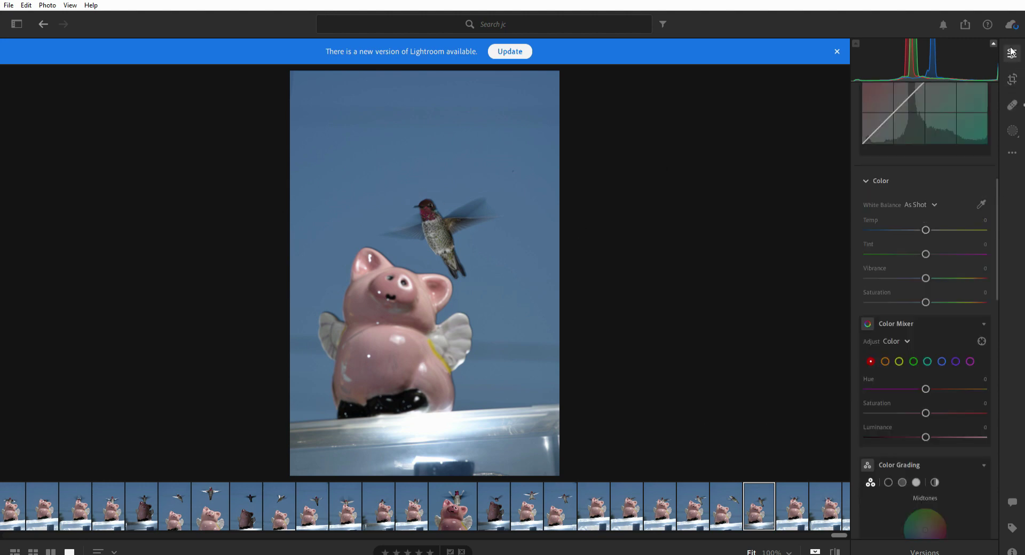
{"action": "left_click", "coordinate": [437, 205]}
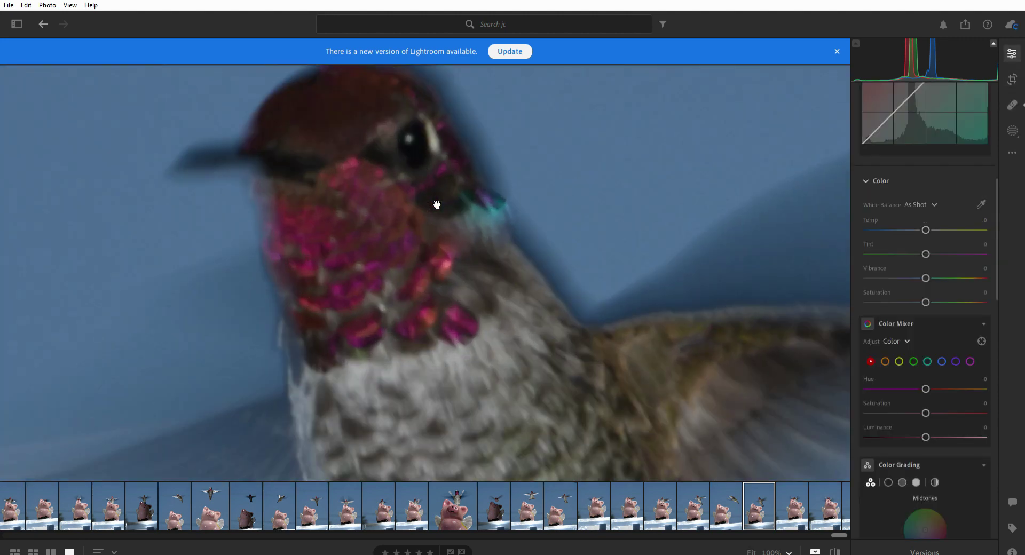
{"action": "left_click", "coordinate": [437, 205]}
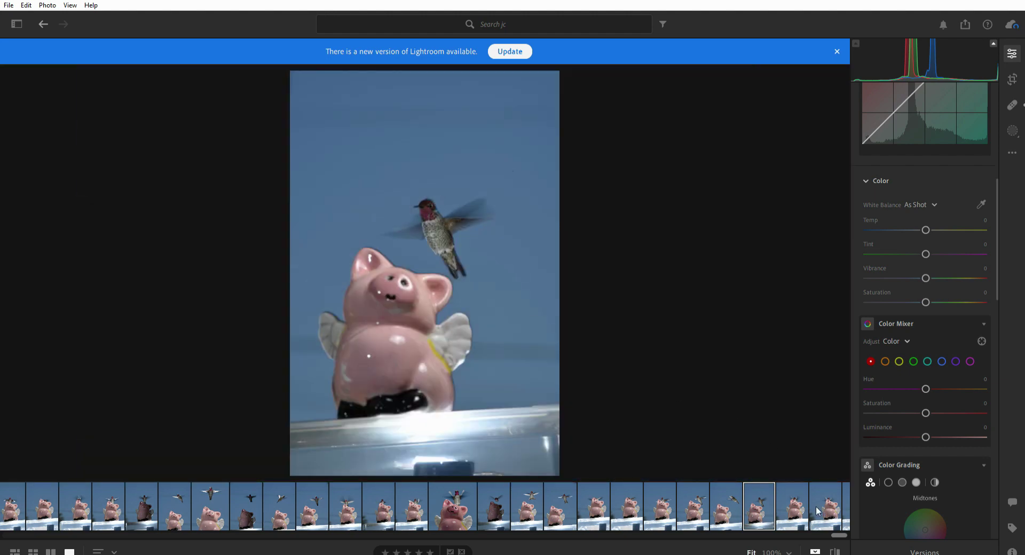
{"action": "scroll", "coordinate": [806, 507], "scroll_direction": "down", "scroll_amount": 2}
Open the last photo of the series and zoom in to inspect the hummingbird.
{"action": "left_click", "coordinate": [836, 501]}
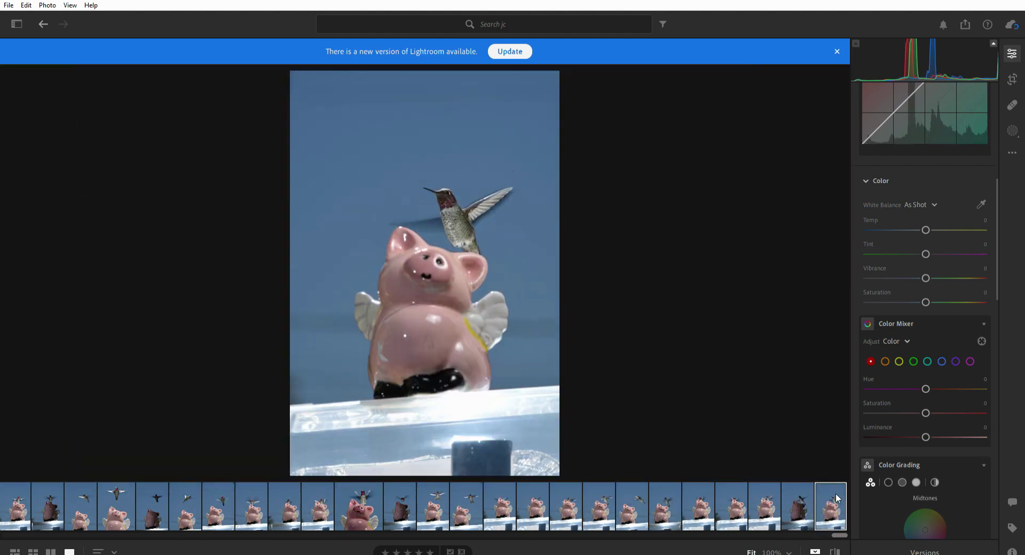
{"action": "left_click", "coordinate": [460, 191]}
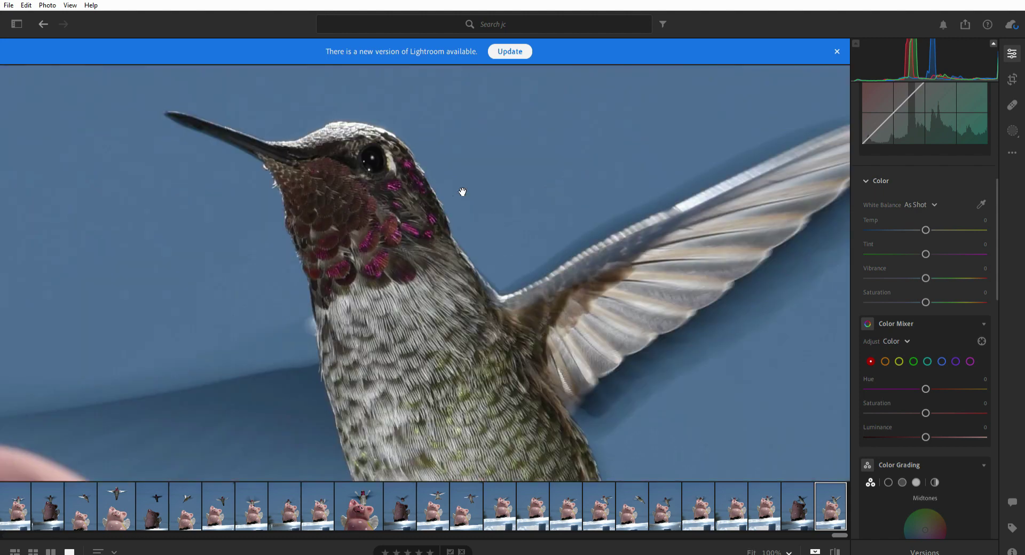
{"action": "left_click", "coordinate": [389, 191]}
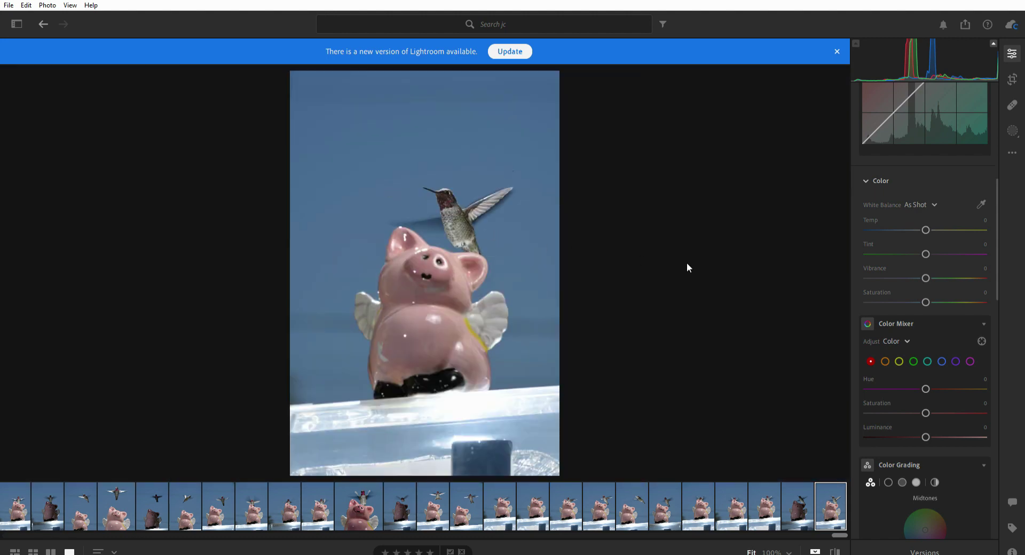
{"action": "left_click", "coordinate": [1012, 68]}
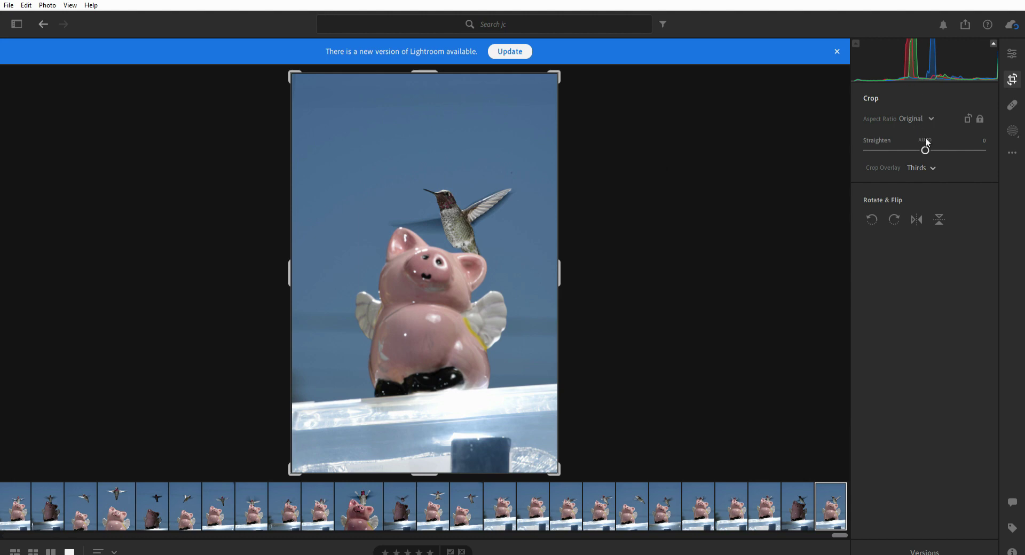
Lock the crop to 1x1, shrink and reposition it around the bird and pig's head, then apply.
{"action": "key", "text": "shift+a"}
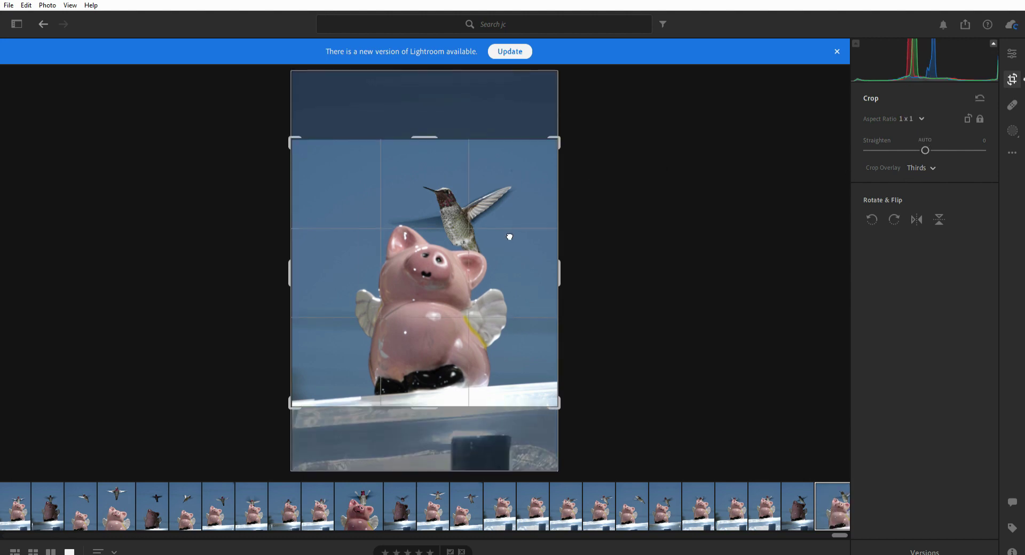
{"action": "left_click_drag", "start_coordinate": [510, 237], "coordinate": [507, 255]}
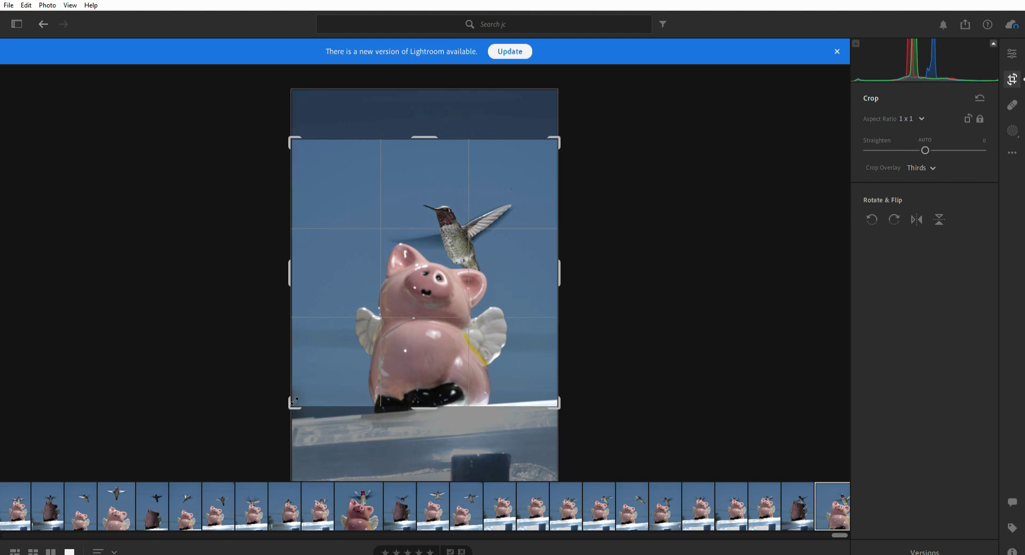
{"action": "left_click_drag", "start_coordinate": [295, 401], "coordinate": [316, 381]}
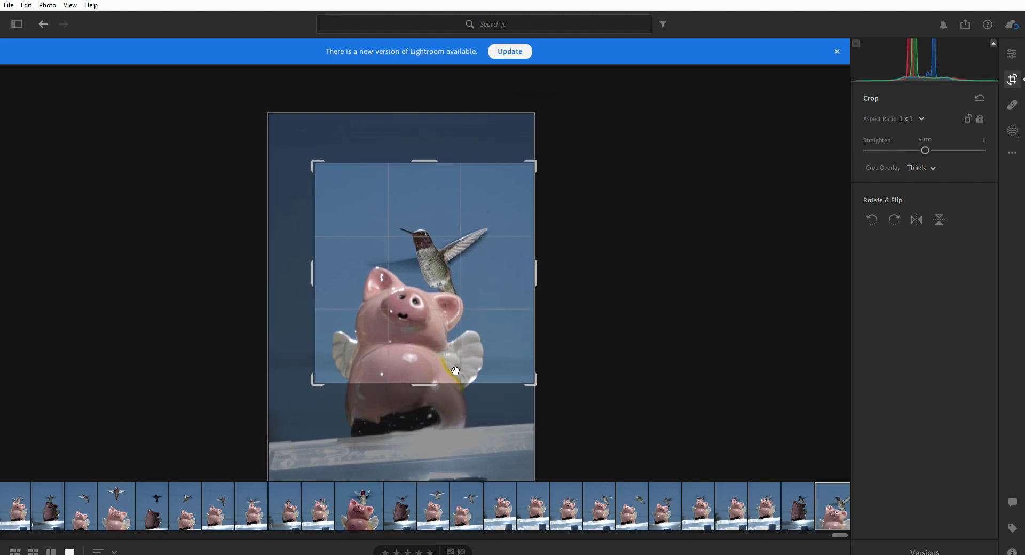
{"action": "mouse_move", "coordinate": [464, 342]}
{"action": "left_mouse_down"}
{"action": "mouse_move", "coordinate": [485, 336]}
{"action": "mouse_move", "coordinate": [473, 327]}
{"action": "left_mouse_up"}
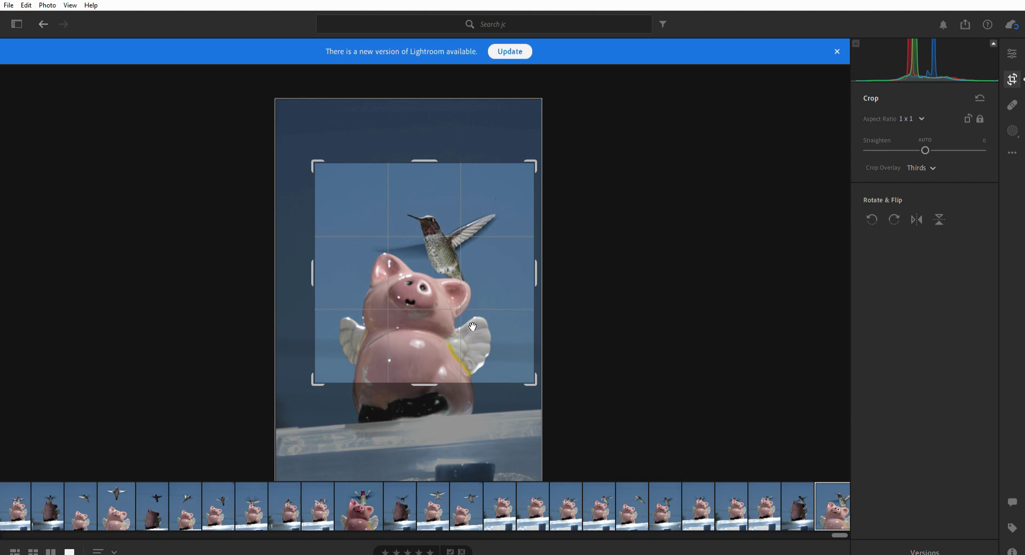
{"action": "key", "text": "Return"}
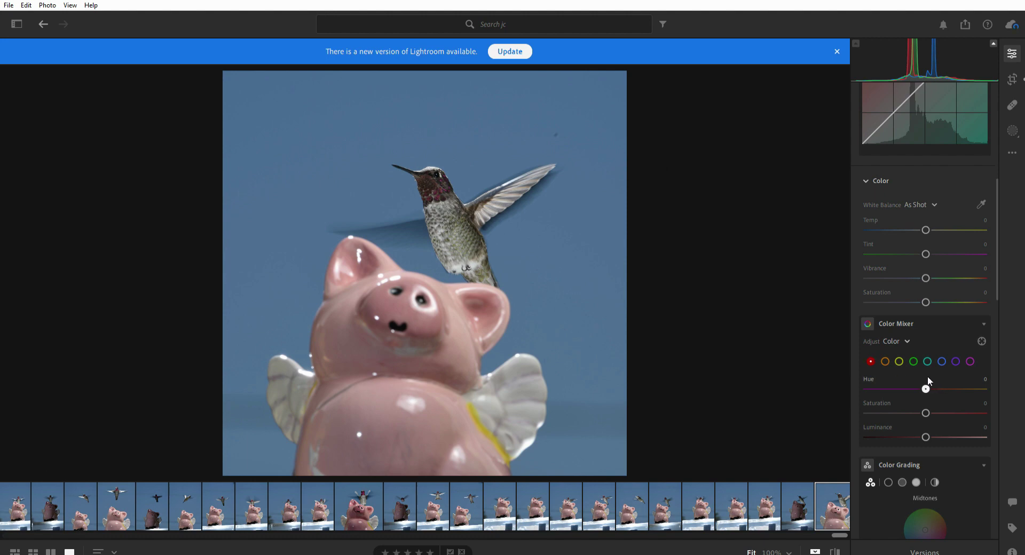
Set the reds to Hue −43, Saturation +24 and Luminance −24 in the Color Mixer.
{"action": "left_click_drag", "start_coordinate": [928, 377], "coordinate": [903, 383]}
{"action": "left_click_drag", "start_coordinate": [930, 410], "coordinate": [917, 429]}
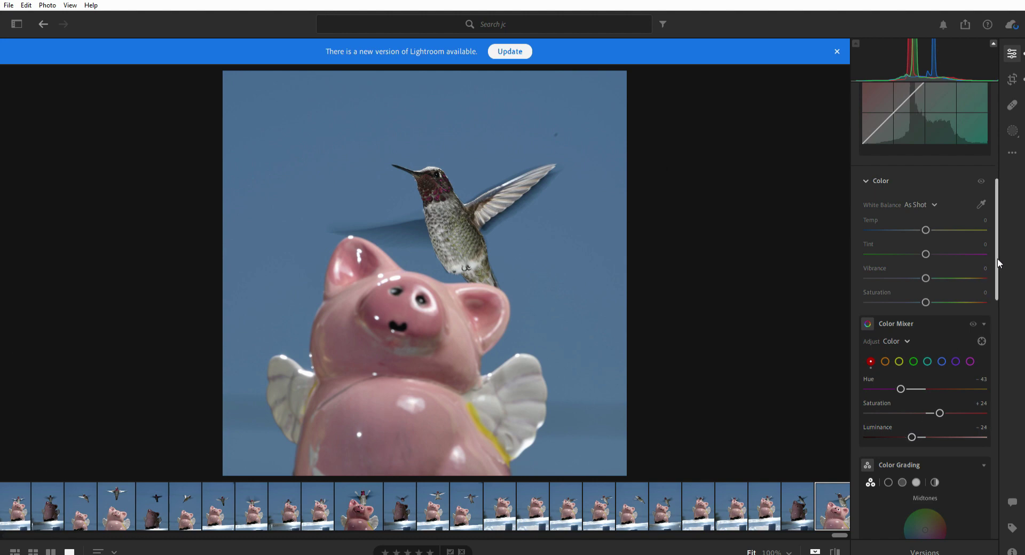
{"action": "left_click_drag", "start_coordinate": [997, 259], "coordinate": [986, 174]}
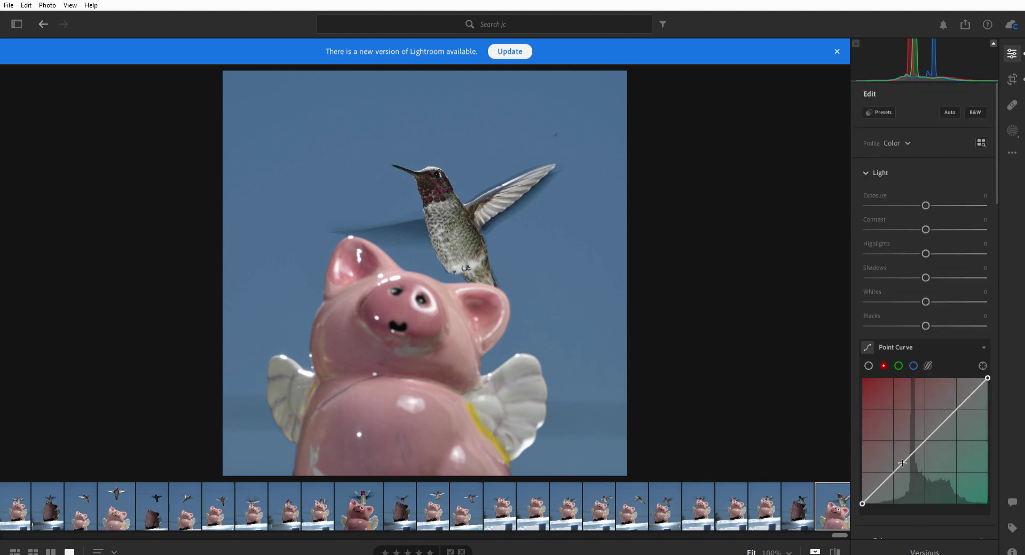
{"action": "left_click", "coordinate": [897, 469]}
Nudge the red and RGB curves, then set Blacks −36, Whites +9 and Highlights −76.
{"action": "left_click_drag", "start_coordinate": [897, 463], "coordinate": [896, 463]}
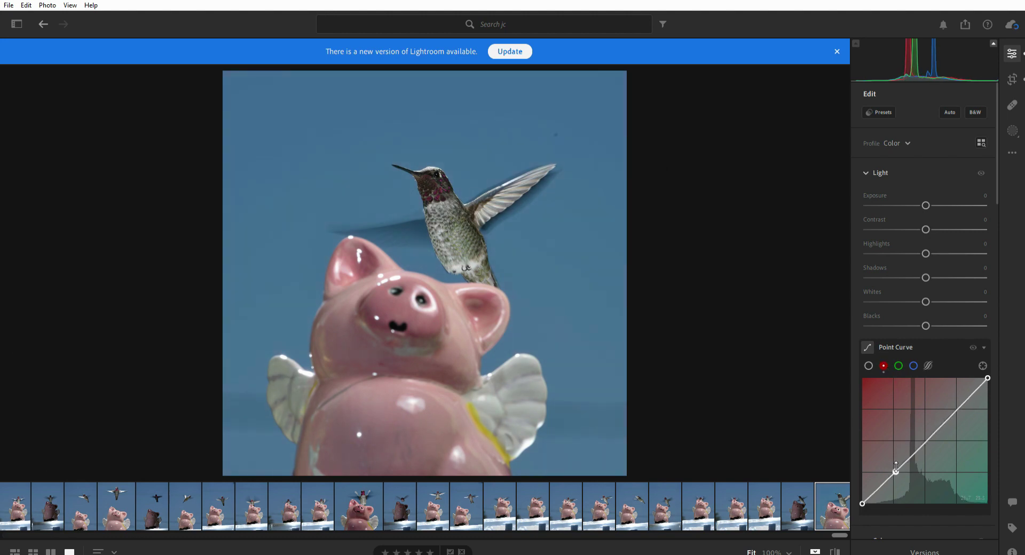
{"action": "left_click", "coordinate": [869, 365]}
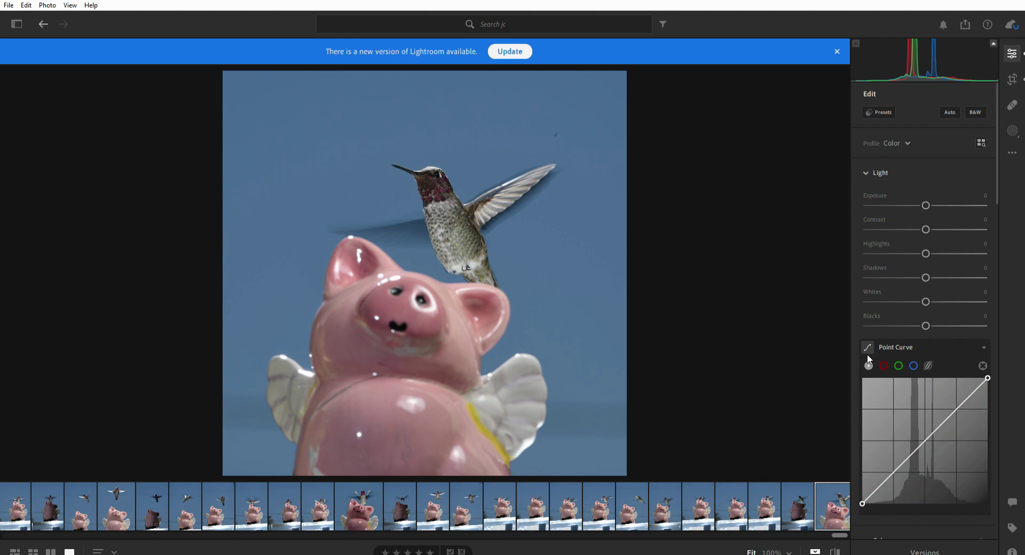
{"action": "left_click_drag", "start_coordinate": [896, 469], "coordinate": [897, 461]}
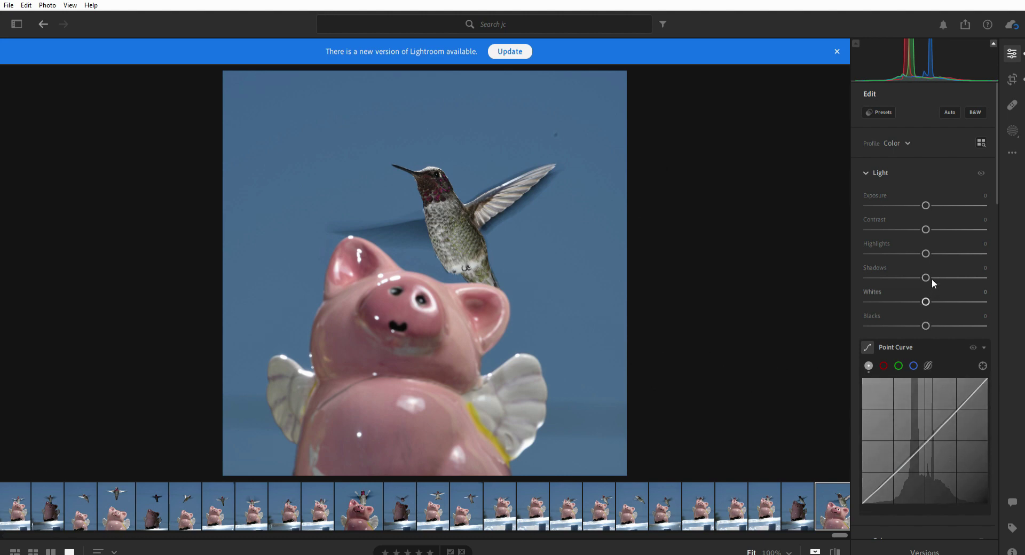
{"action": "mouse_move", "coordinate": [925, 317]}
{"action": "left_mouse_down"}
{"action": "mouse_move", "coordinate": [904, 318]}
{"action": "mouse_move", "coordinate": [910, 298]}
{"action": "mouse_move", "coordinate": [932, 299]}
{"action": "left_mouse_up"}
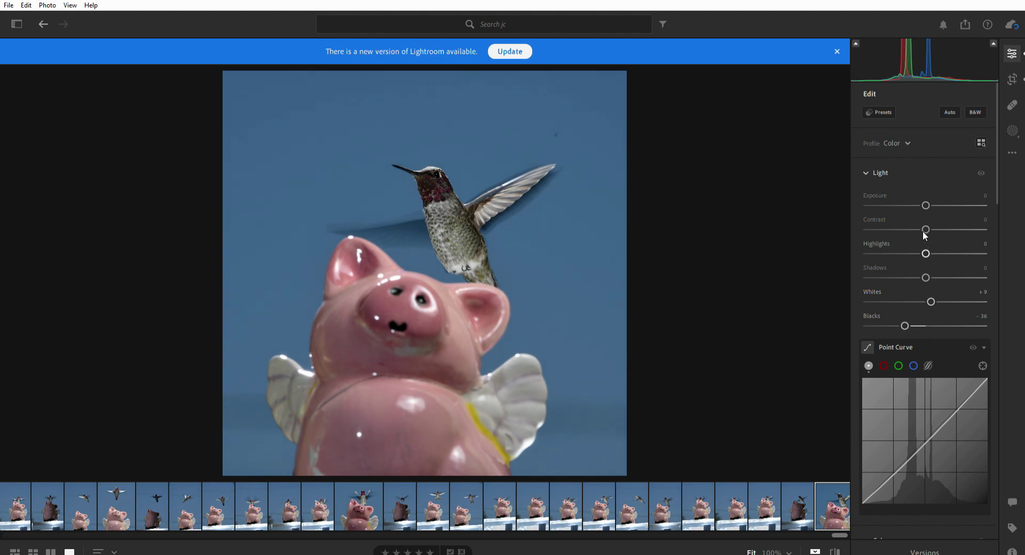
{"action": "left_click_drag", "start_coordinate": [927, 253], "coordinate": [884, 256]}
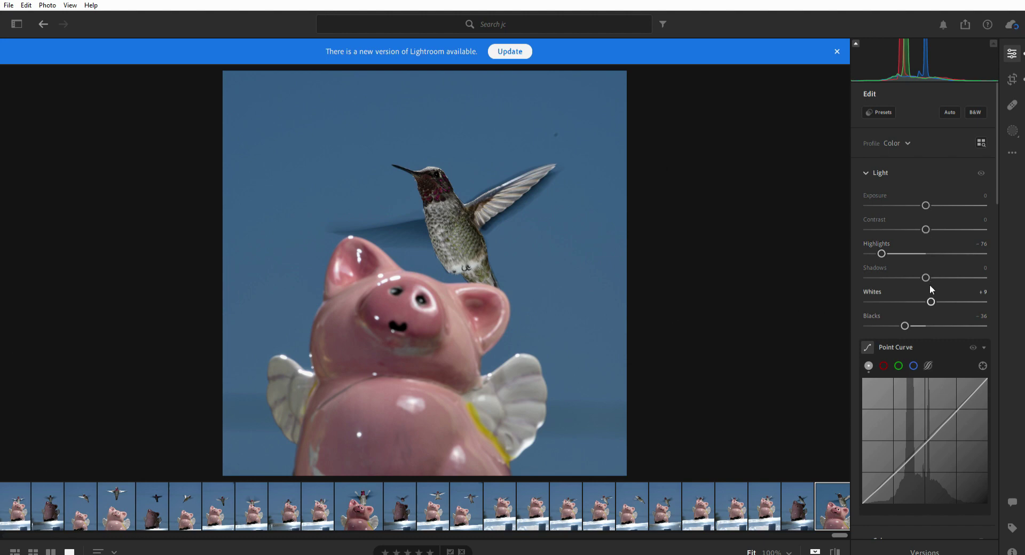
Shape the RGB point curve into an S with a lower and a raised upper point.
{"action": "mouse_move", "coordinate": [896, 470]}
{"action": "left_mouse_down"}
{"action": "mouse_move", "coordinate": [896, 461]}
{"action": "mouse_move", "coordinate": [896, 469]}
{"action": "left_mouse_up"}
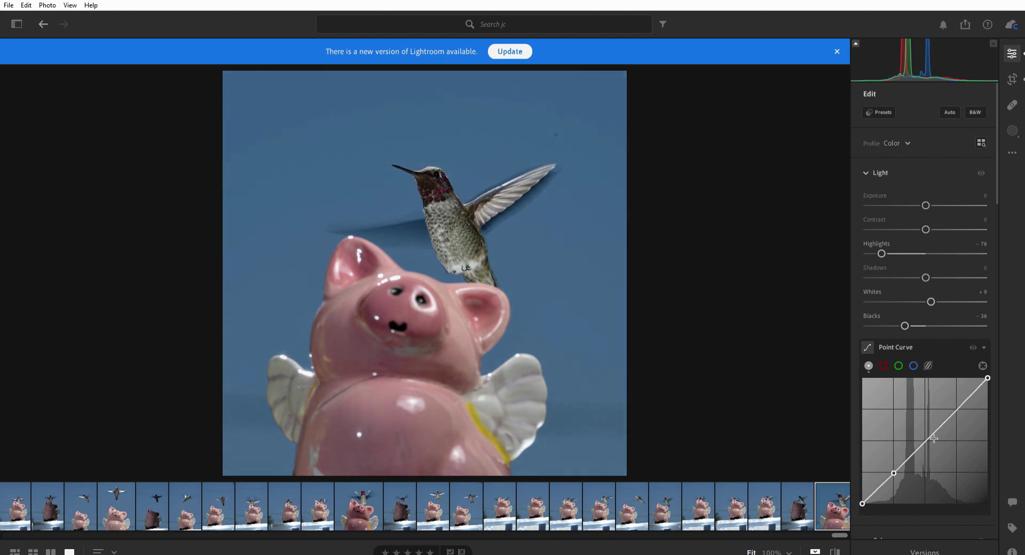
{"action": "left_click_drag", "start_coordinate": [926, 437], "coordinate": [926, 427]}
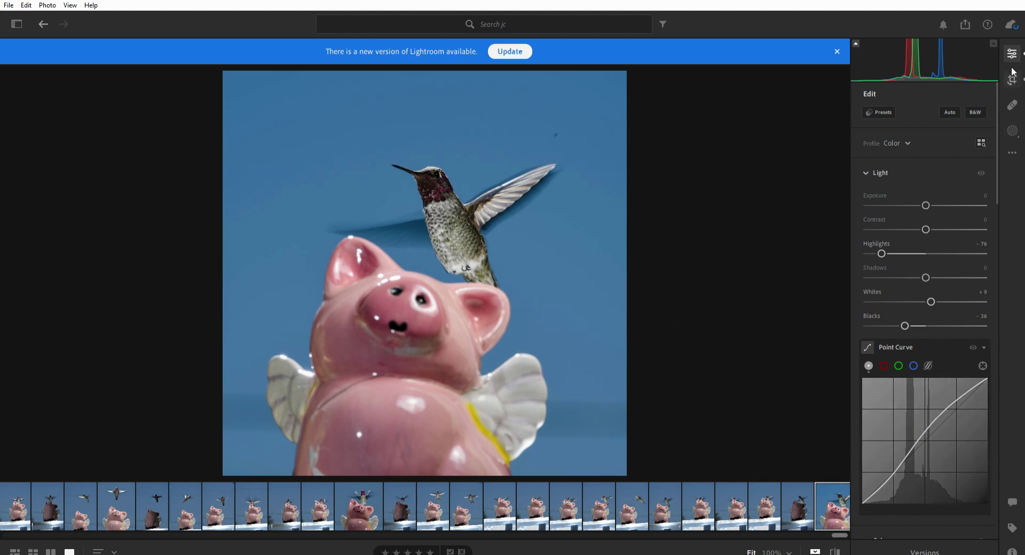
{"action": "left_click", "coordinate": [1013, 105]}
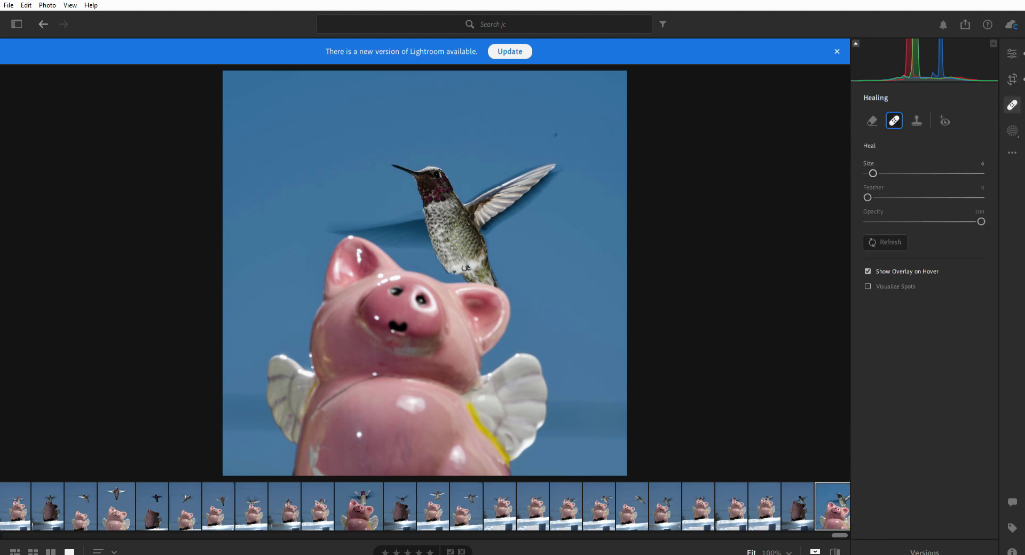
Heal the sky dust spot above the hummingbird with a size-7 brush, then return to the library grid.
{"action": "key", "text": "bracketright"}
{"action": "left_click", "coordinate": [556, 133]}
{"action": "left_click", "coordinate": [1012, 53]}
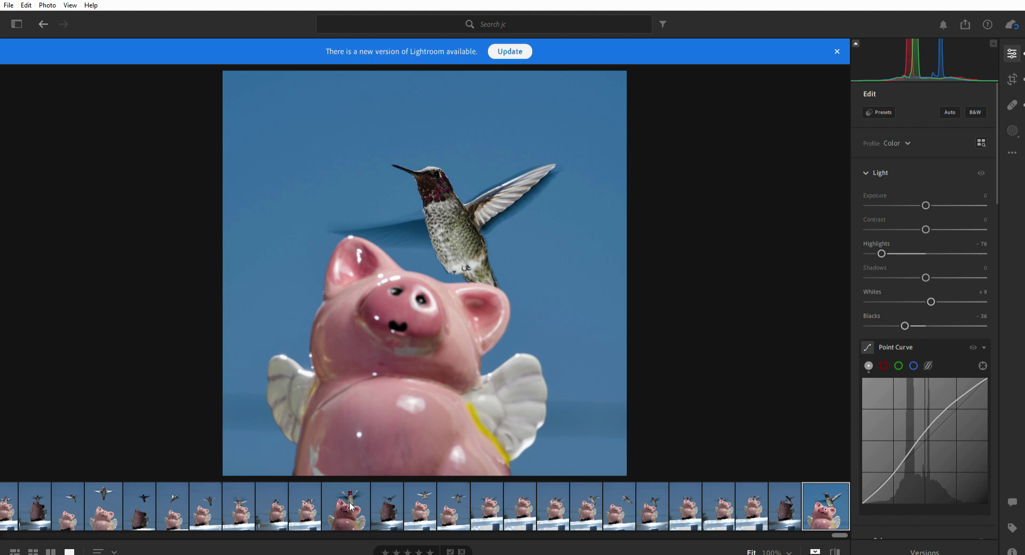
{"action": "scroll", "coordinate": [351, 507], "scroll_direction": "up", "scroll_amount": 3}
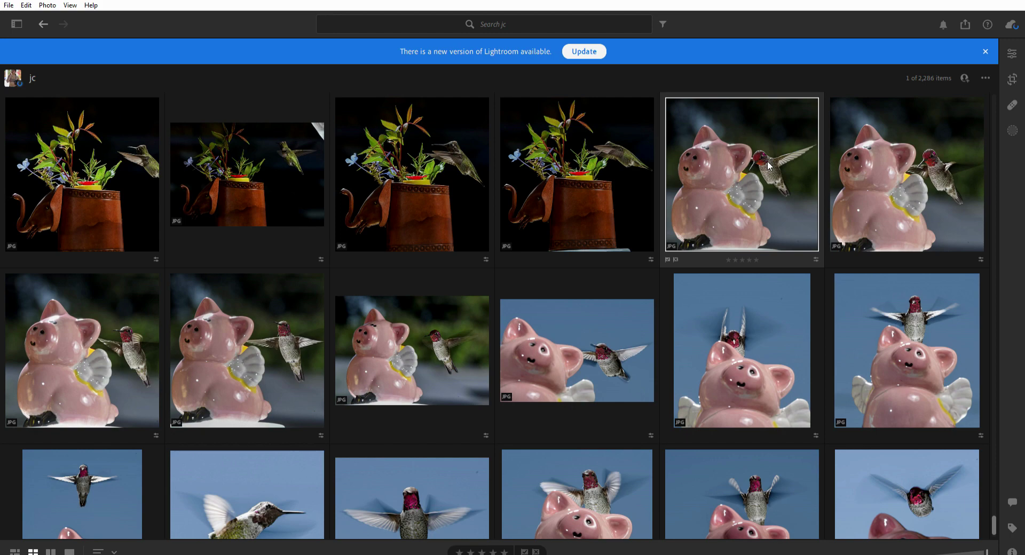
Select the 19 pig-and-hummingbird photos and open the first one full-size in Loupe view.
{"action": "scroll", "coordinate": [767, 162], "scroll_direction": "down", "scroll_amount": 3}
{"action": "left_click", "coordinate": [719, 483], "text": "shift"}
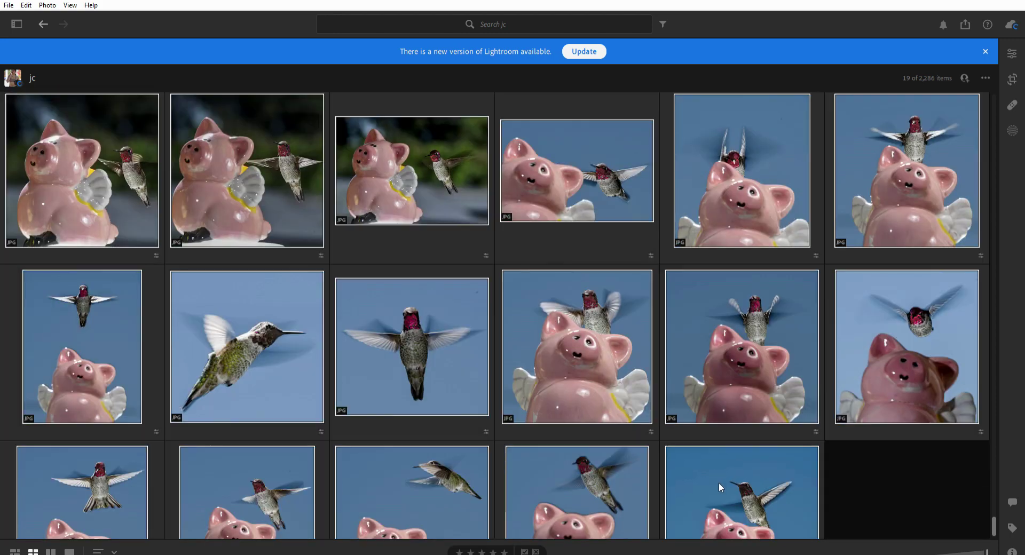
{"action": "scroll", "coordinate": [697, 274], "scroll_direction": "up", "scroll_amount": 3}
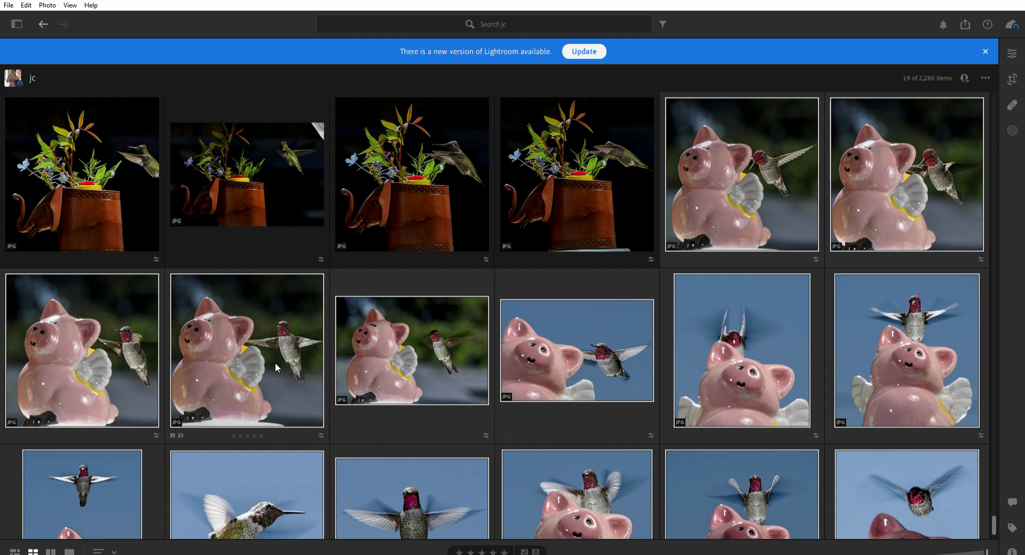
{"action": "double_click", "coordinate": [740, 170]}
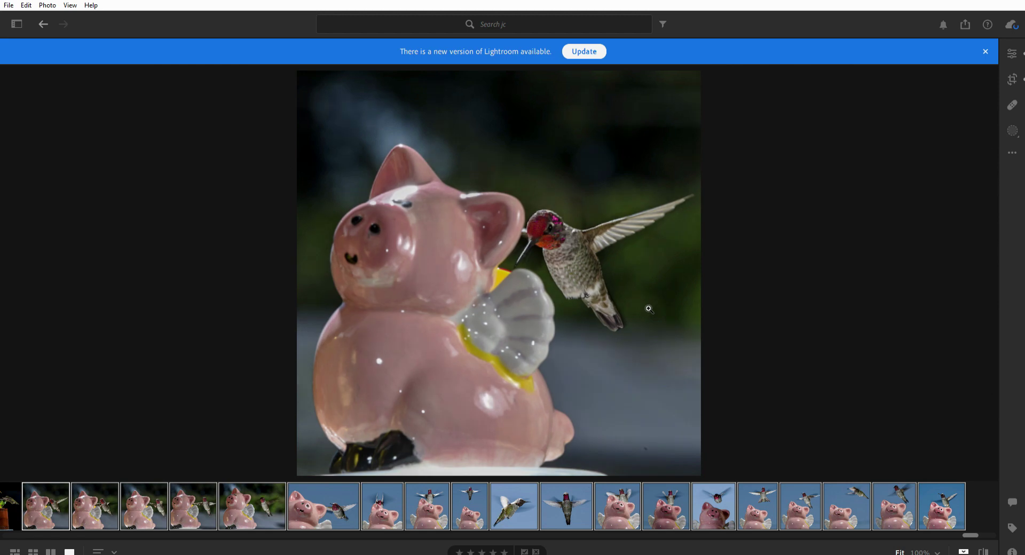
Step through each series photo in Loupe view, ending on the square blue-sky hummingbird shot.
{"action": "key", "text": "Right"}
{"action": "key", "text": "Right"}
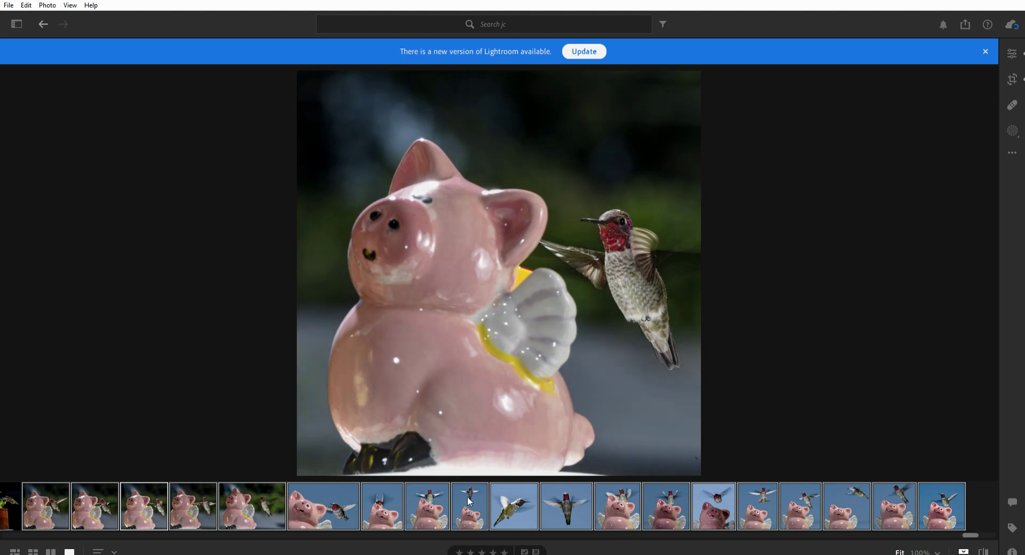
{"action": "left_click", "coordinate": [317, 506]}
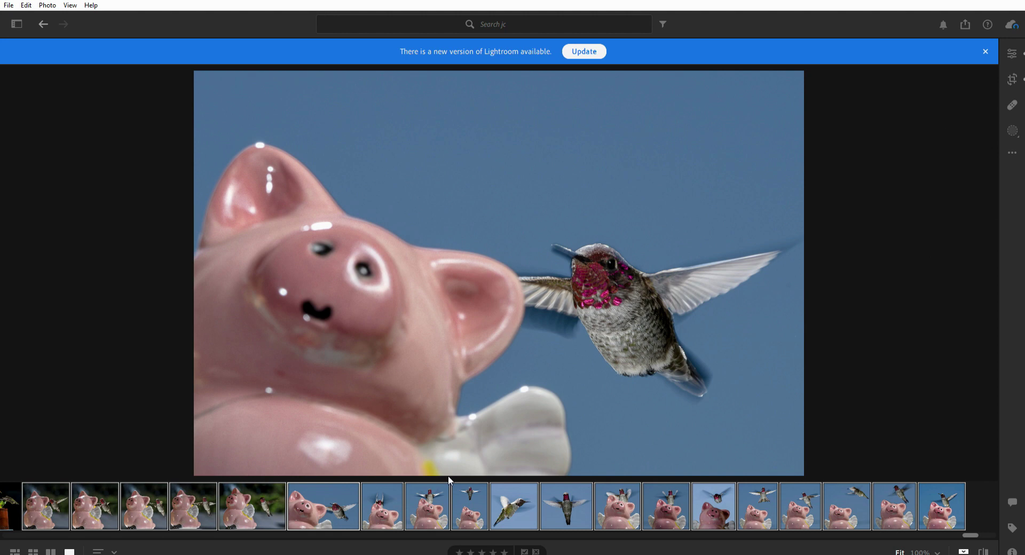
{"action": "left_click", "coordinate": [434, 504]}
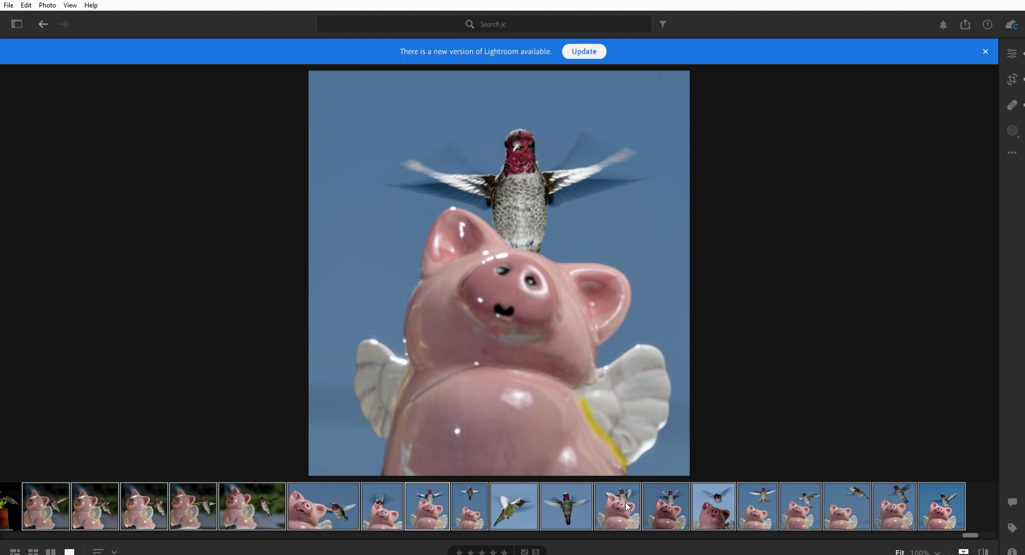
{"action": "left_click", "coordinate": [719, 513]}
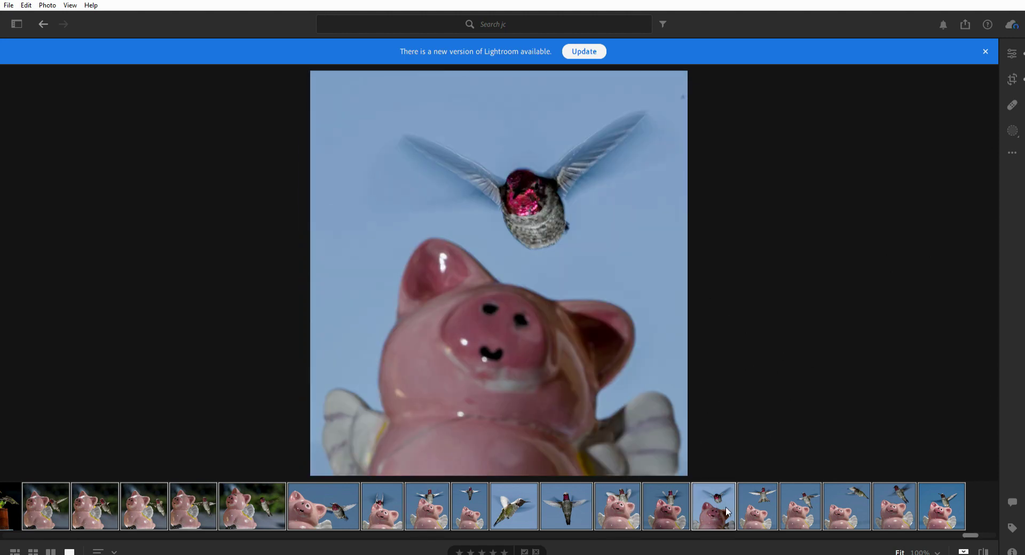
{"action": "left_click", "coordinate": [758, 511]}
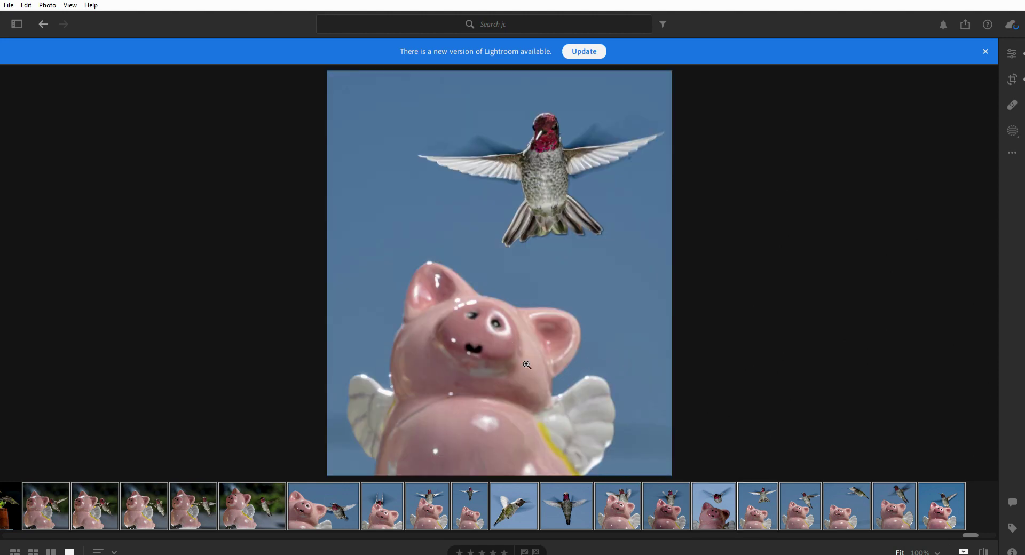
{"action": "left_click", "coordinate": [809, 492]}
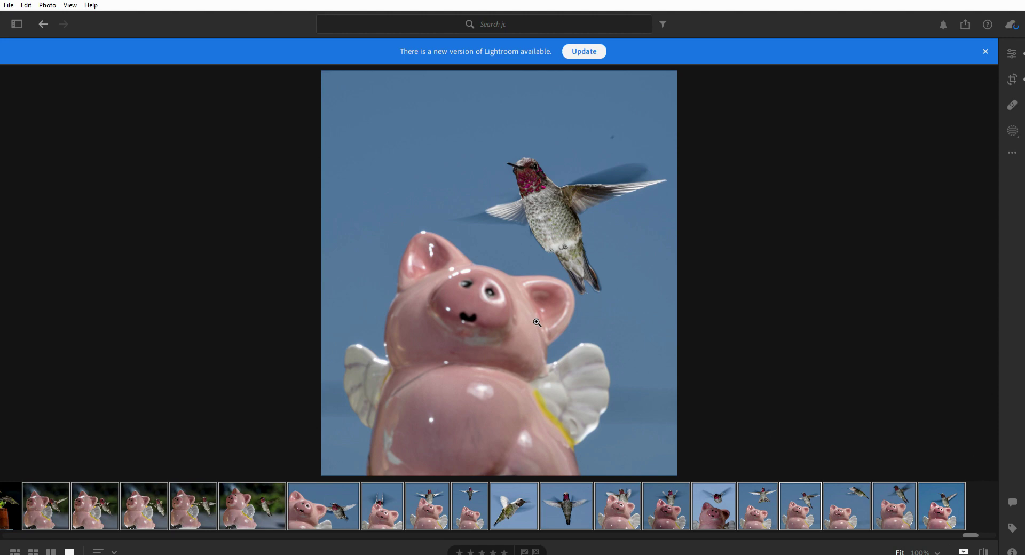
{"action": "left_click", "coordinate": [900, 511]}
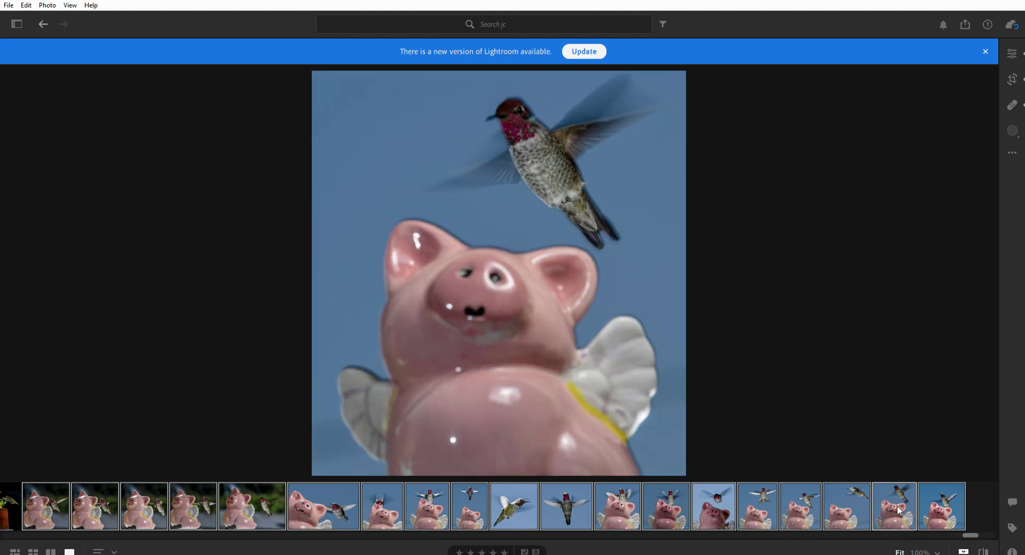
{"action": "left_click", "coordinate": [950, 504]}
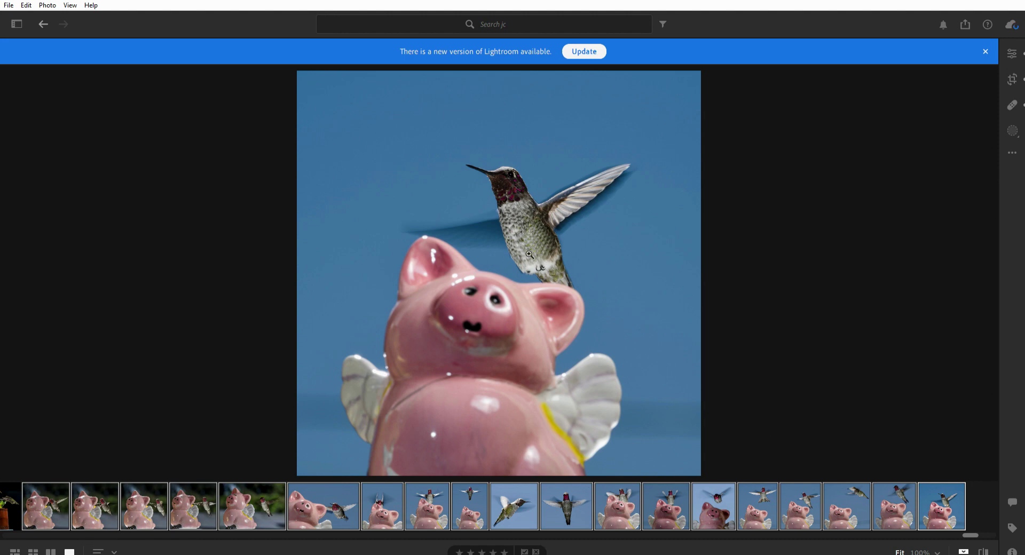
Inspect the wings-spread hummingbird on the pig's head at 100%, panning to its red throat and gorget.
{"action": "left_click", "coordinate": [431, 501]}
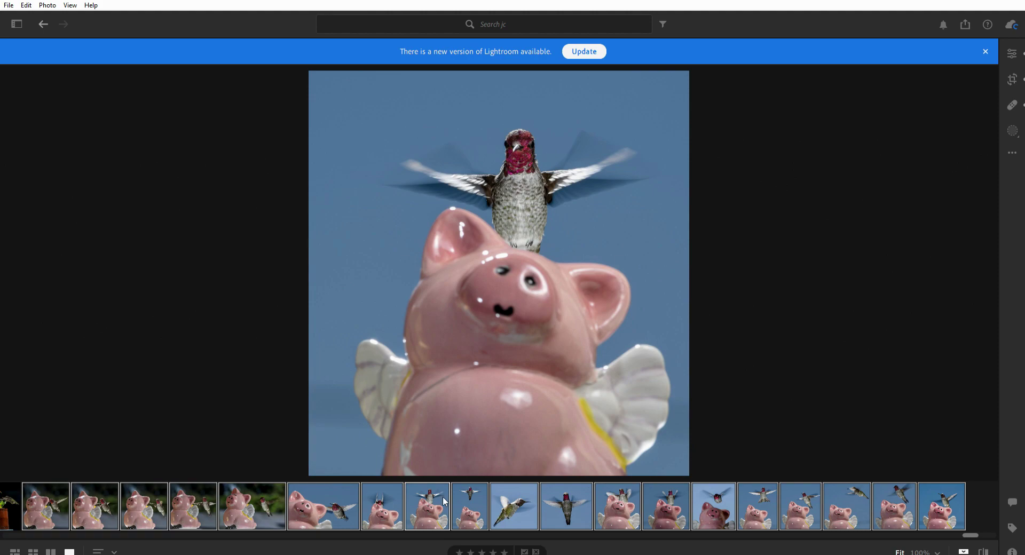
{"action": "left_click", "coordinate": [534, 202]}
{"action": "left_click_drag", "start_coordinate": [534, 202], "coordinate": [543, 344]}
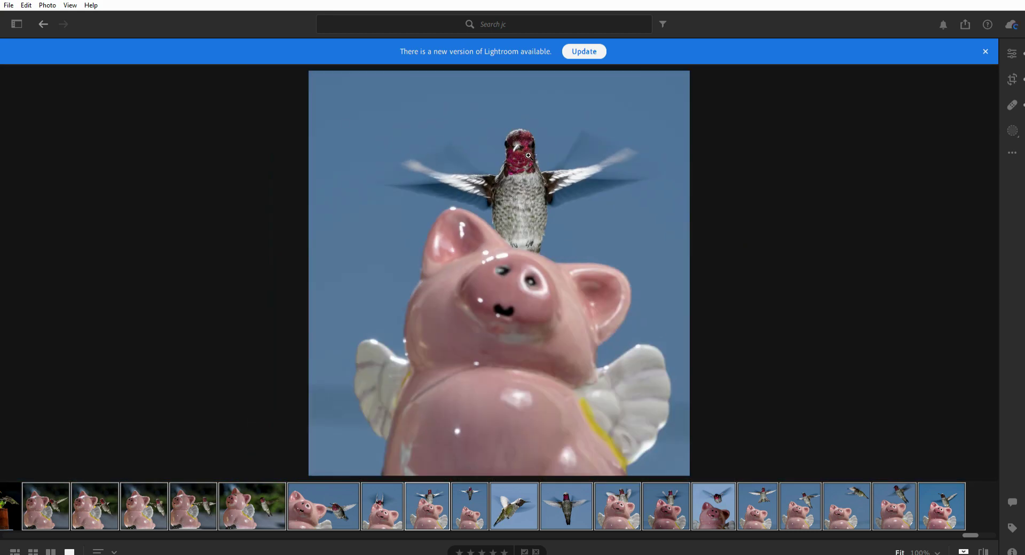
{"action": "left_click", "coordinate": [527, 181]}
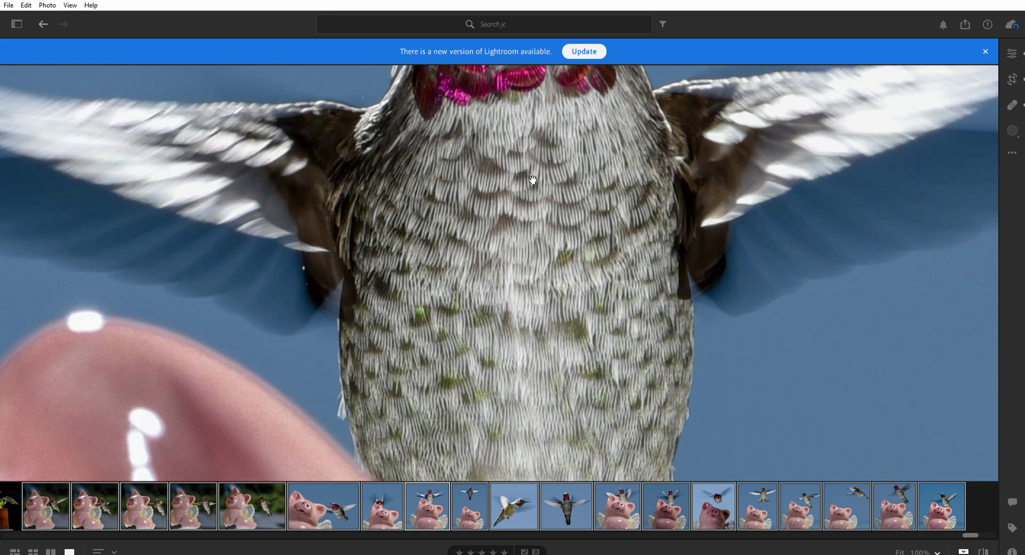
{"action": "left_click_drag", "start_coordinate": [533, 181], "coordinate": [543, 406]}
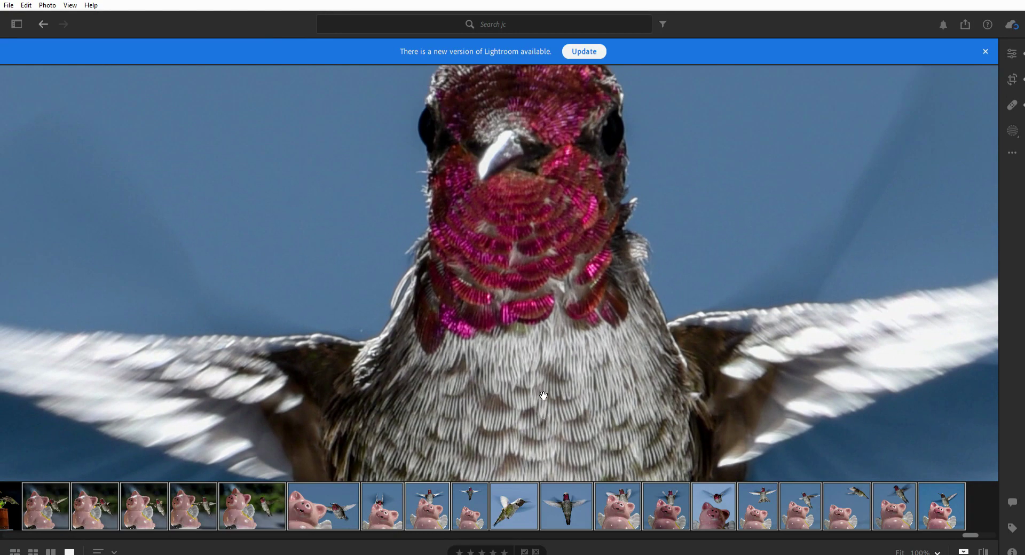
{"action": "left_click", "coordinate": [543, 395]}
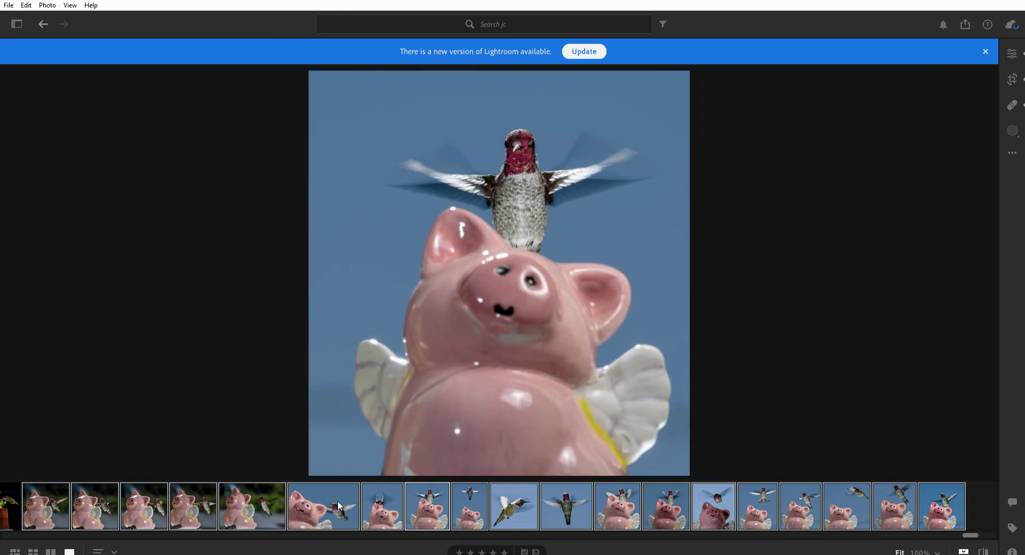
Compare the landscape shot, then check the green-background photo's hummingbird belly at full size.
{"action": "left_click", "coordinate": [338, 501]}
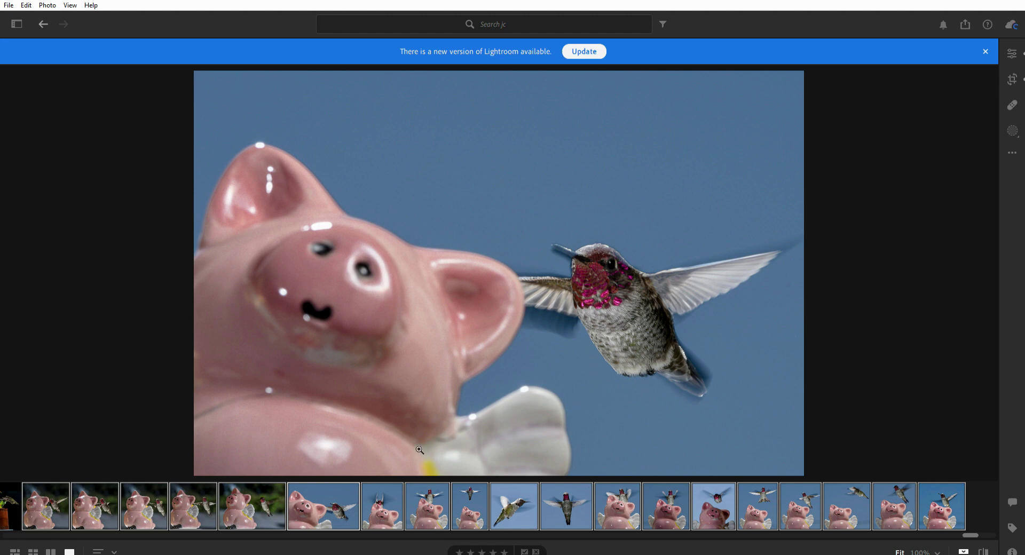
{"action": "left_click", "coordinate": [268, 502]}
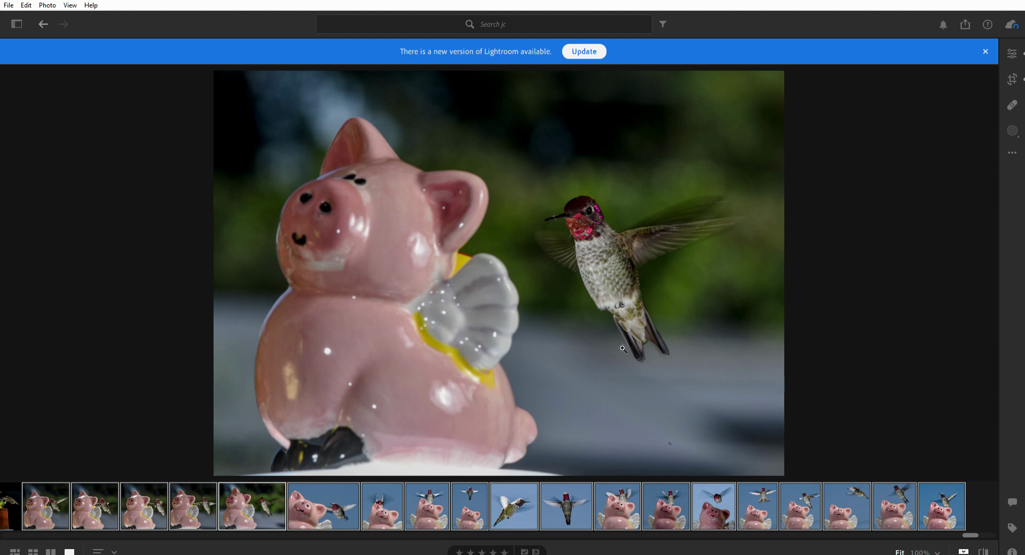
{"action": "left_click", "coordinate": [599, 274]}
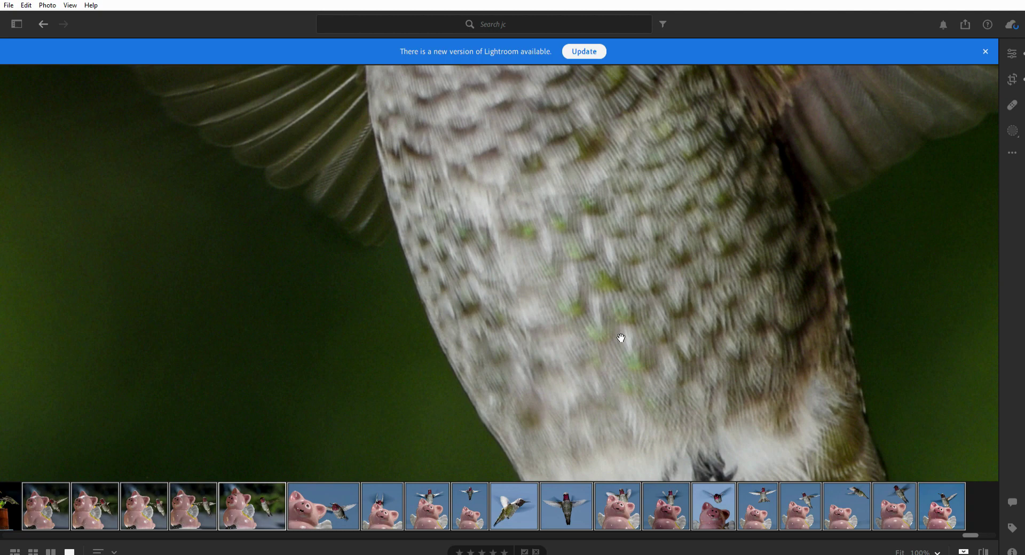
{"action": "left_click", "coordinate": [586, 324]}
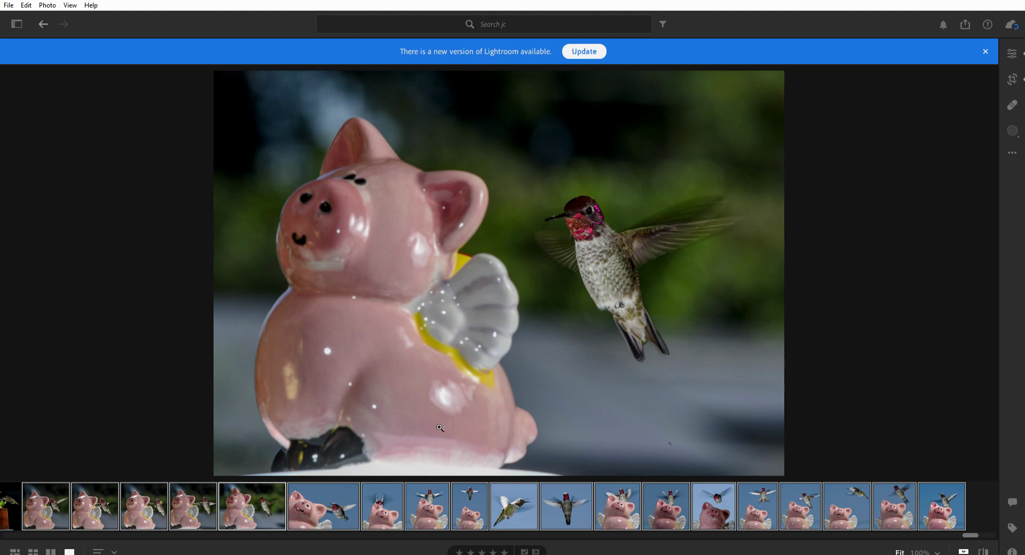
Check hummingbird belly sharpness on the narrower green-background photo at 100%, then return to Fit.
{"action": "left_click", "coordinate": [199, 503]}
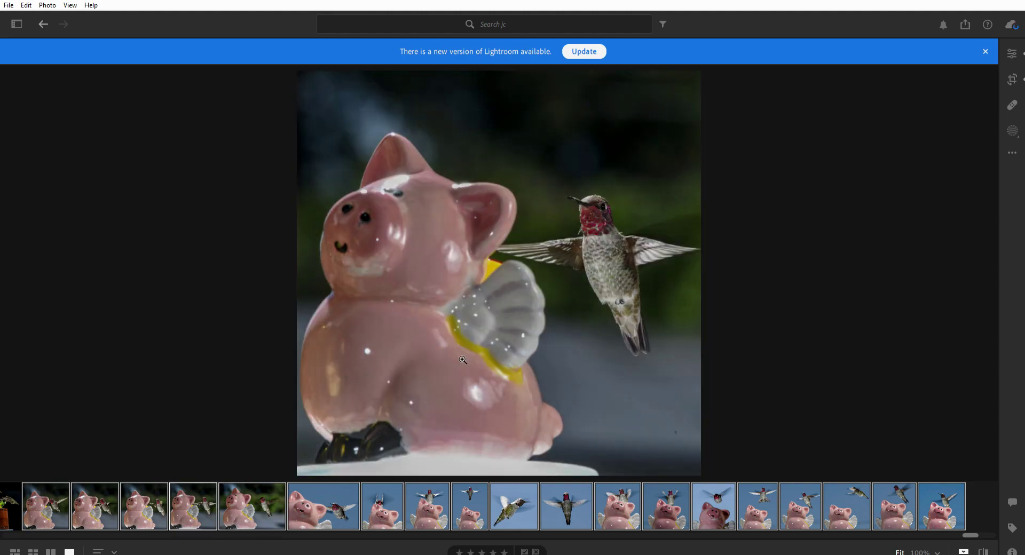
{"action": "left_click", "coordinate": [638, 283]}
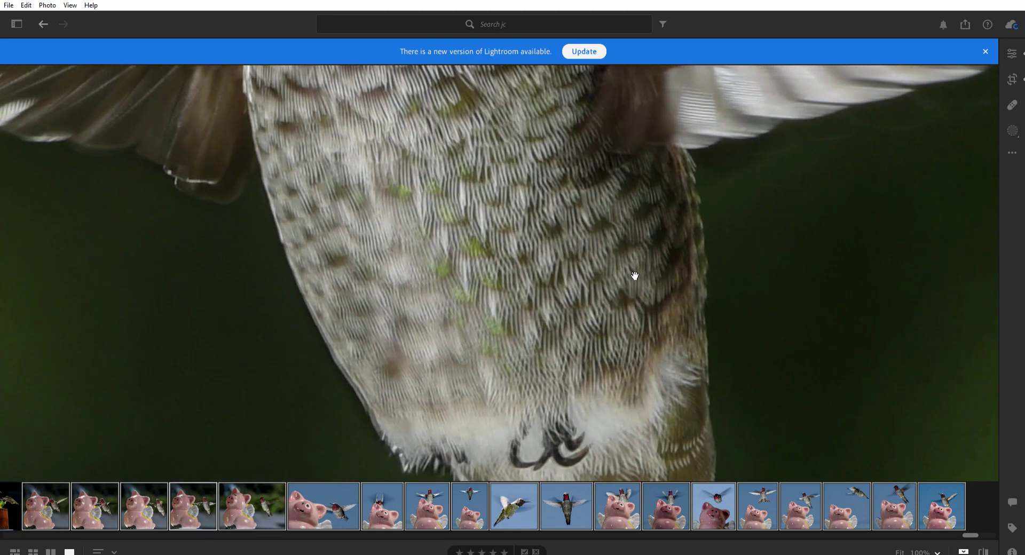
{"action": "left_click", "coordinate": [527, 294]}
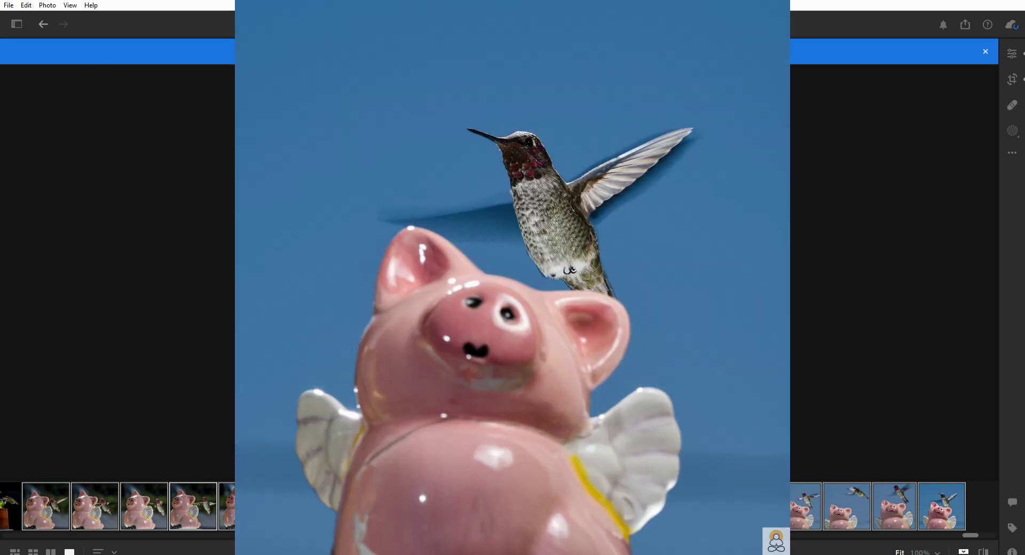